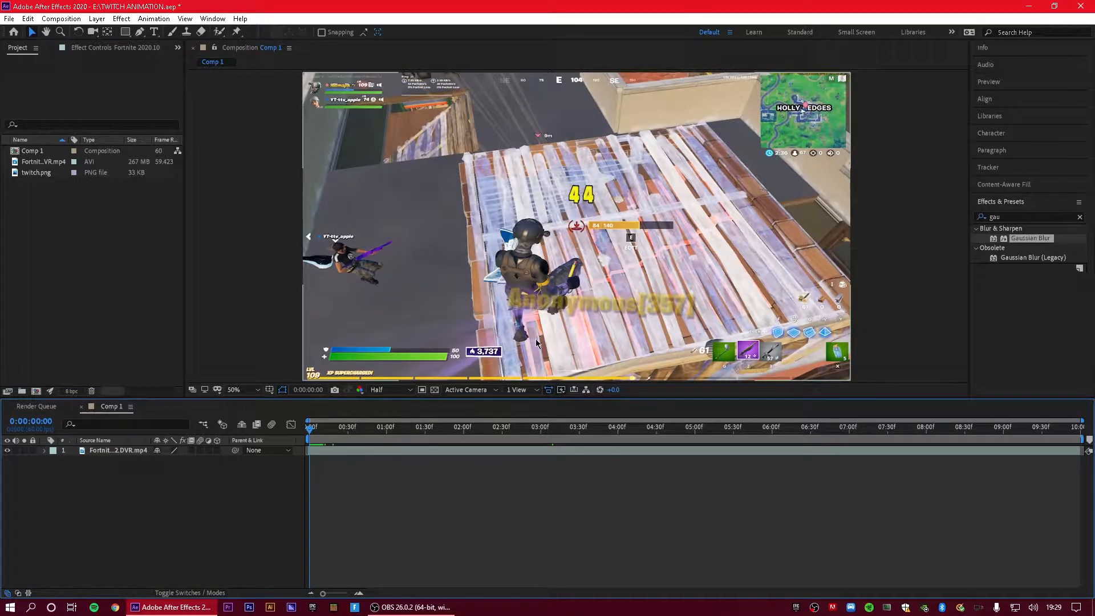
Park the playhead at 0:00:00:59 and add twitch.png to Comp 1 as a layer above the gameplay clip
{"action": "key", "text": "space"}
{"action": "left_click_drag", "start_coordinate": [323, 431], "coordinate": [312, 435]}
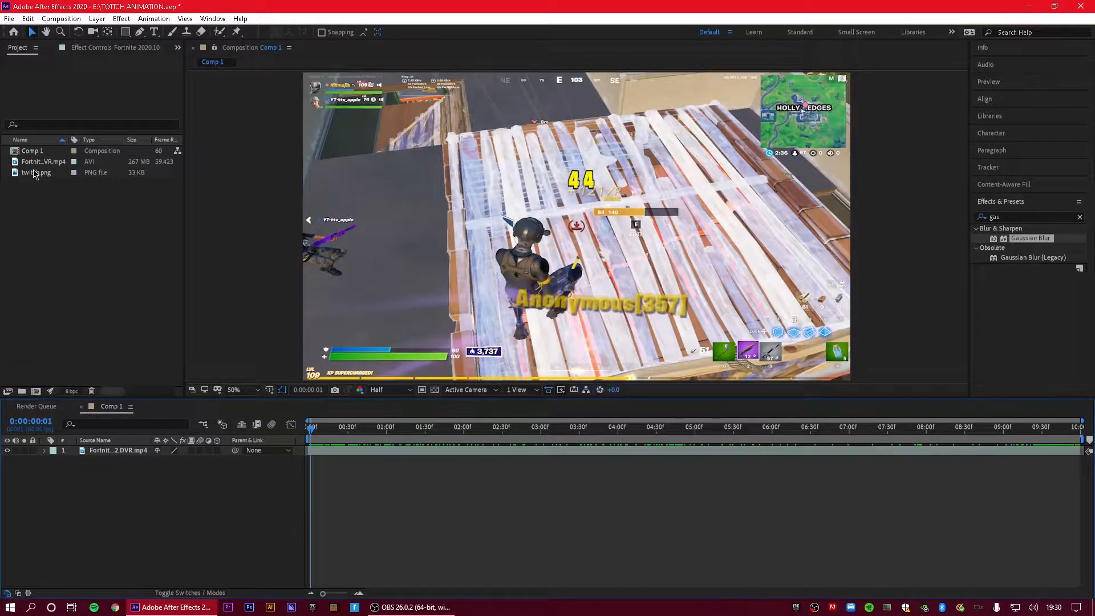
{"action": "left_click", "coordinate": [35, 173]}
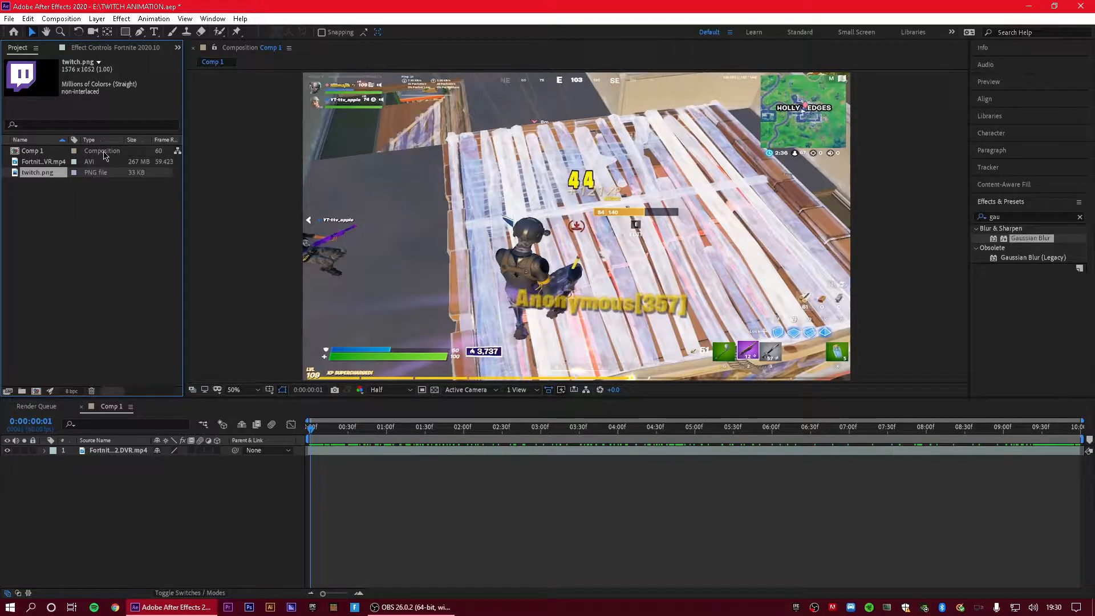
{"action": "left_click", "coordinate": [309, 429]}
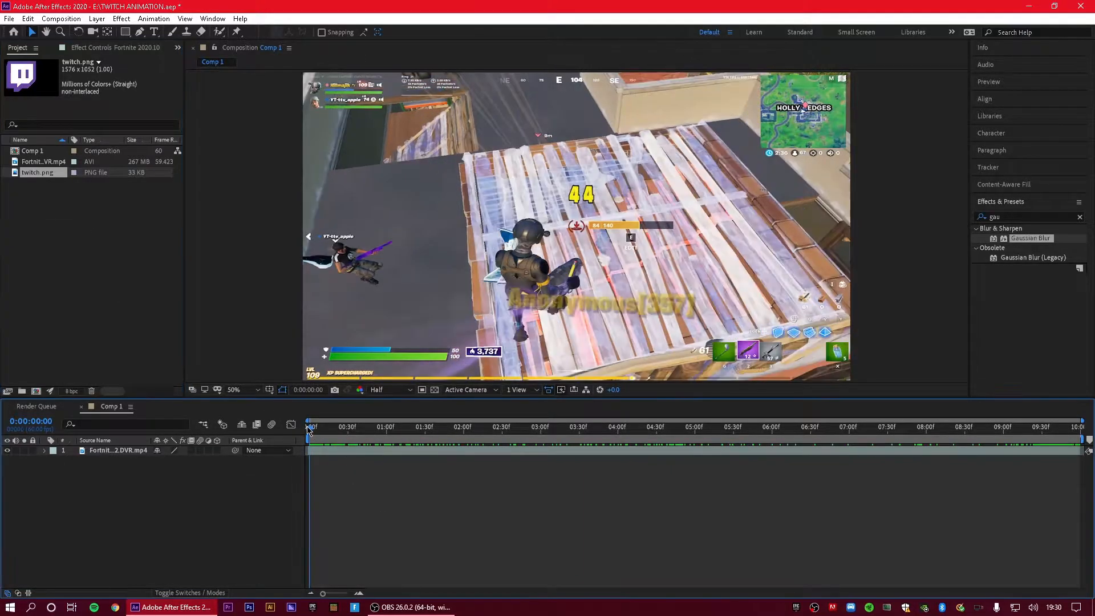
{"action": "left_click_drag", "start_coordinate": [311, 430], "coordinate": [385, 467]}
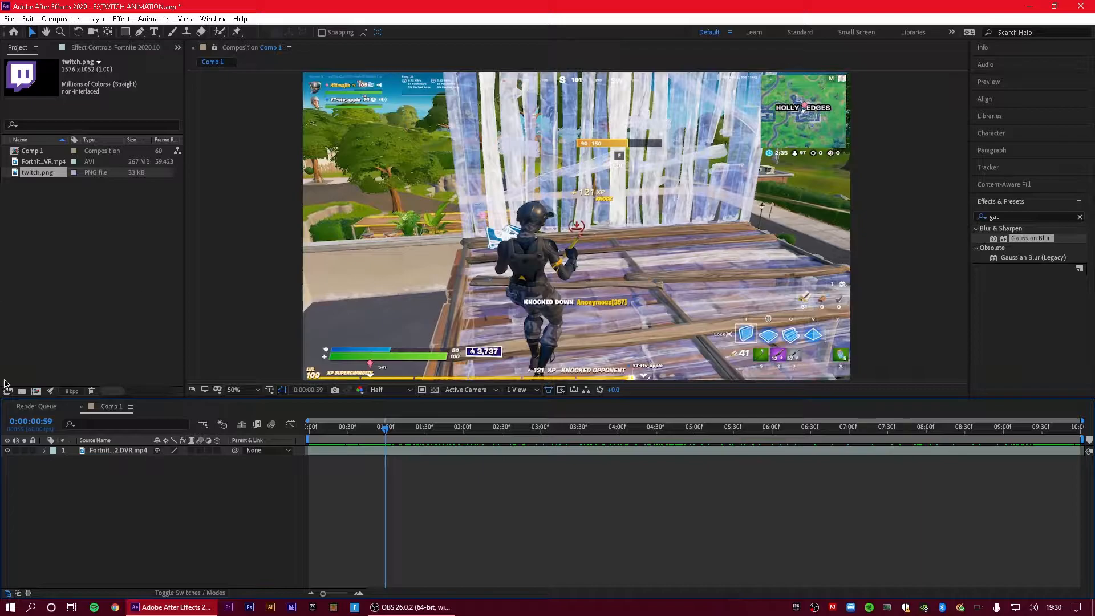
{"action": "left_click_drag", "start_coordinate": [53, 175], "coordinate": [191, 451]}
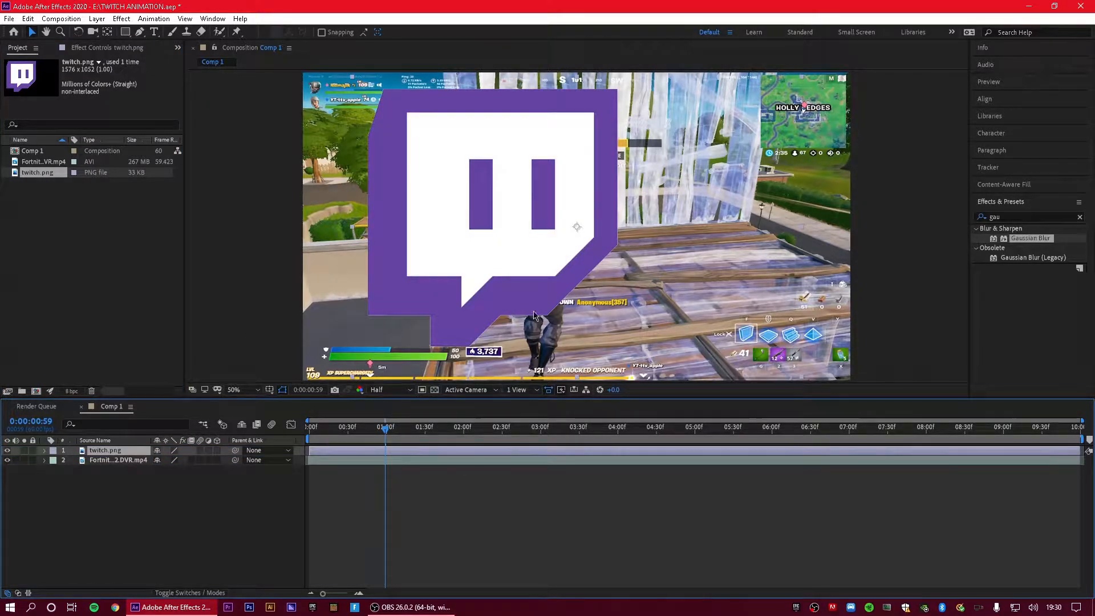
Scale the twitch.png layer to 33% and move the logo over the left side of the gameplay image
{"action": "key", "text": "s"}
{"action": "left_click_drag", "start_coordinate": [188, 464], "coordinate": [150, 464]}
{"action": "left_click_drag", "start_coordinate": [602, 216], "coordinate": [365, 218]}
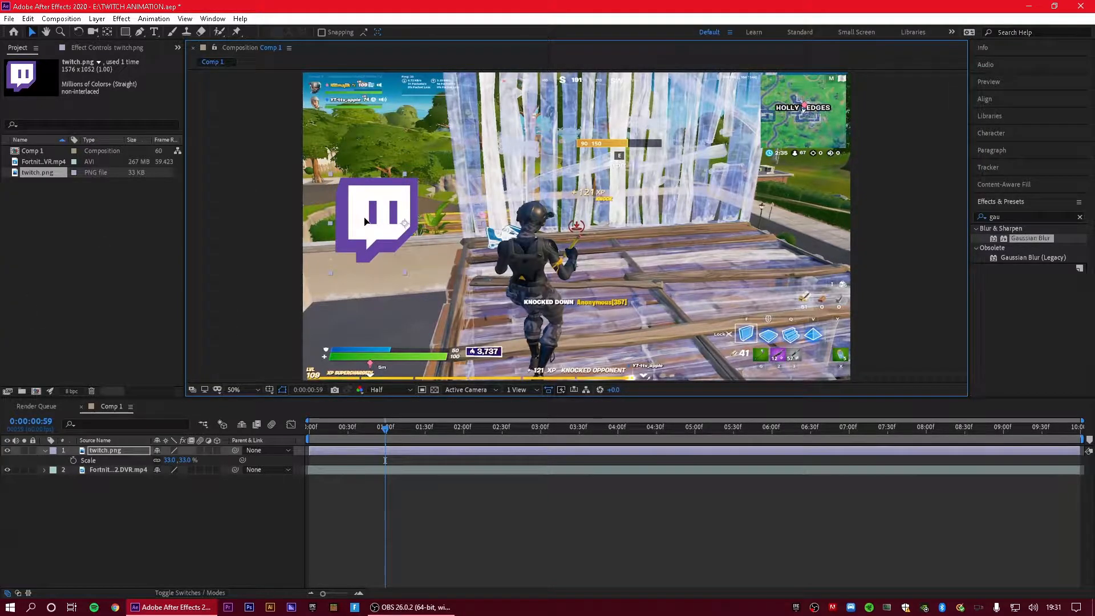
{"action": "left_click", "coordinate": [45, 452]}
Create a Position keyframe for twitch.png at 0:00:00:59 with the logo below the frame at 356, 1280
{"action": "left_click", "coordinate": [106, 451]}
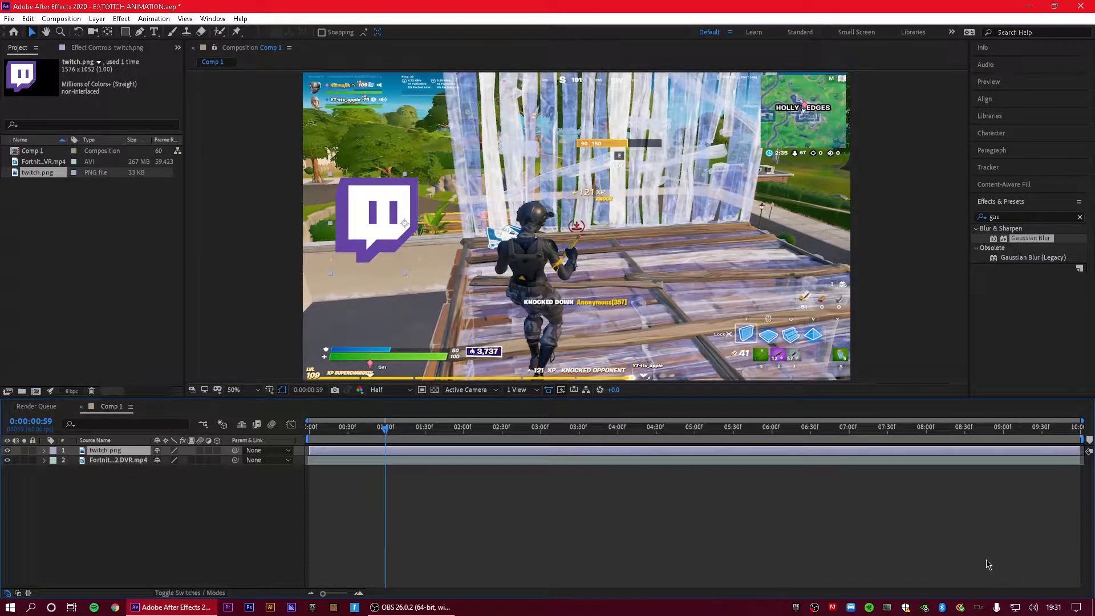
{"action": "key", "text": "p"}
{"action": "left_click_drag", "start_coordinate": [183, 465], "coordinate": [599, 476]}
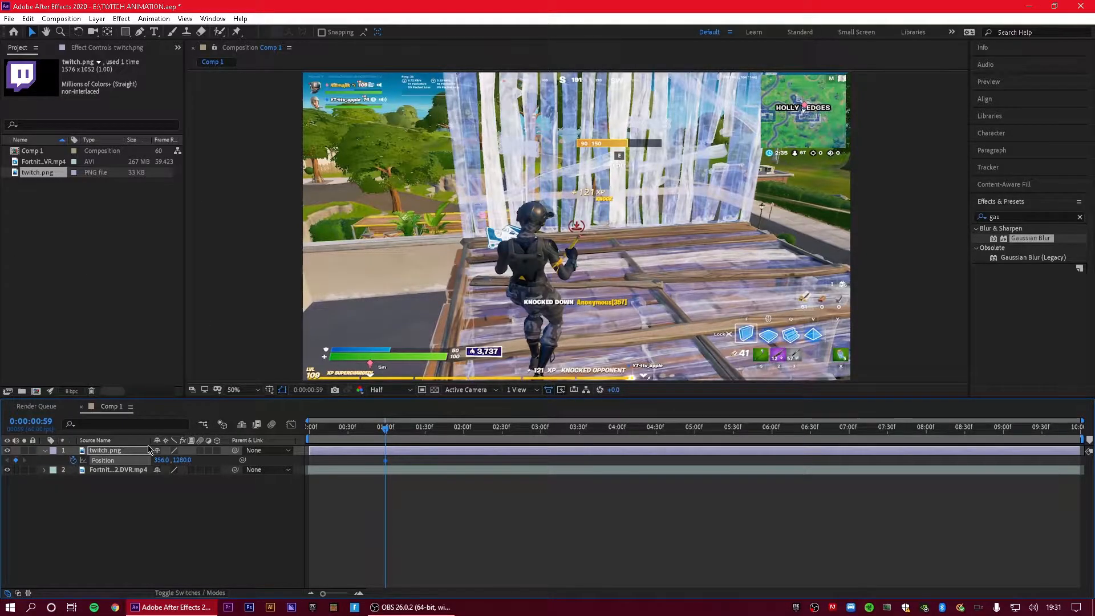
Keyframe the logo's Position at 356, 459 at 0:00:02:30 and play back the rise
{"action": "left_click_drag", "start_coordinate": [387, 434], "coordinate": [506, 494]}
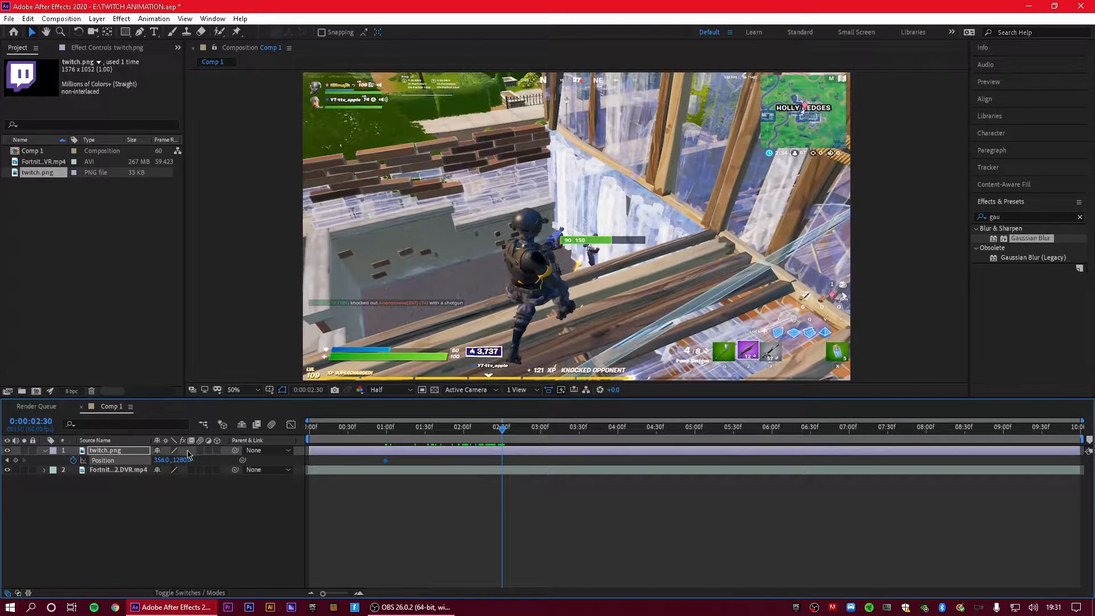
{"action": "left_click_drag", "start_coordinate": [156, 460], "coordinate": [57, 450]}
{"action": "left_click_drag", "start_coordinate": [180, 461], "coordinate": [24, 460]}
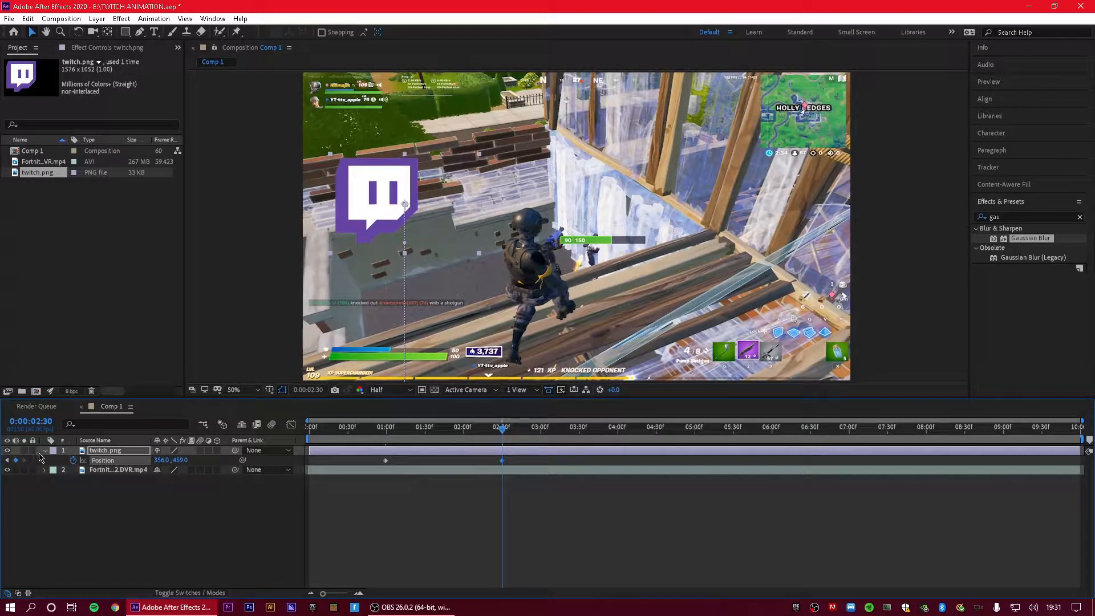
{"action": "left_click_drag", "start_coordinate": [456, 445], "coordinate": [372, 439]}
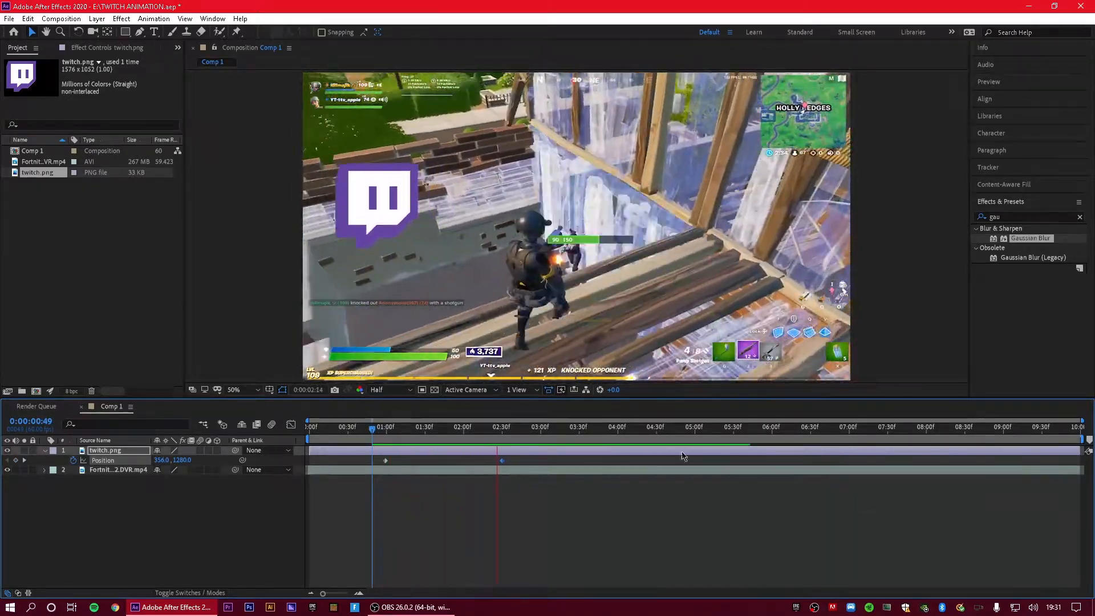
{"action": "key", "text": "space"}
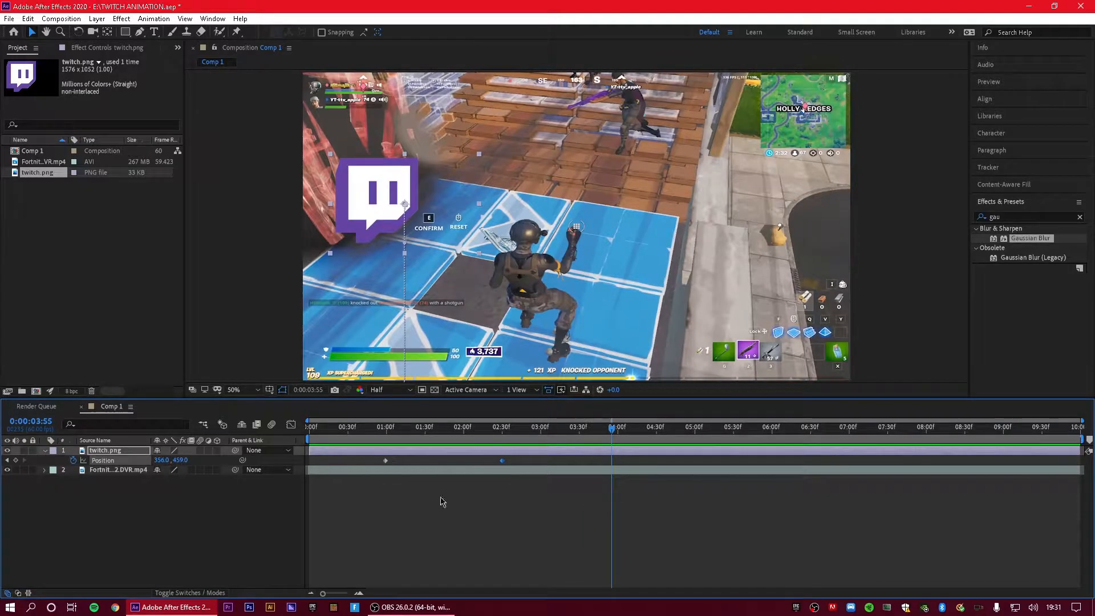
Apply Easy Ease to both Position keyframes of the twitch.png layer
{"action": "left_click", "coordinate": [546, 464]}
{"action": "left_click_drag", "start_coordinate": [529, 468], "coordinate": [366, 480]}
{"action": "key", "text": "F9"}
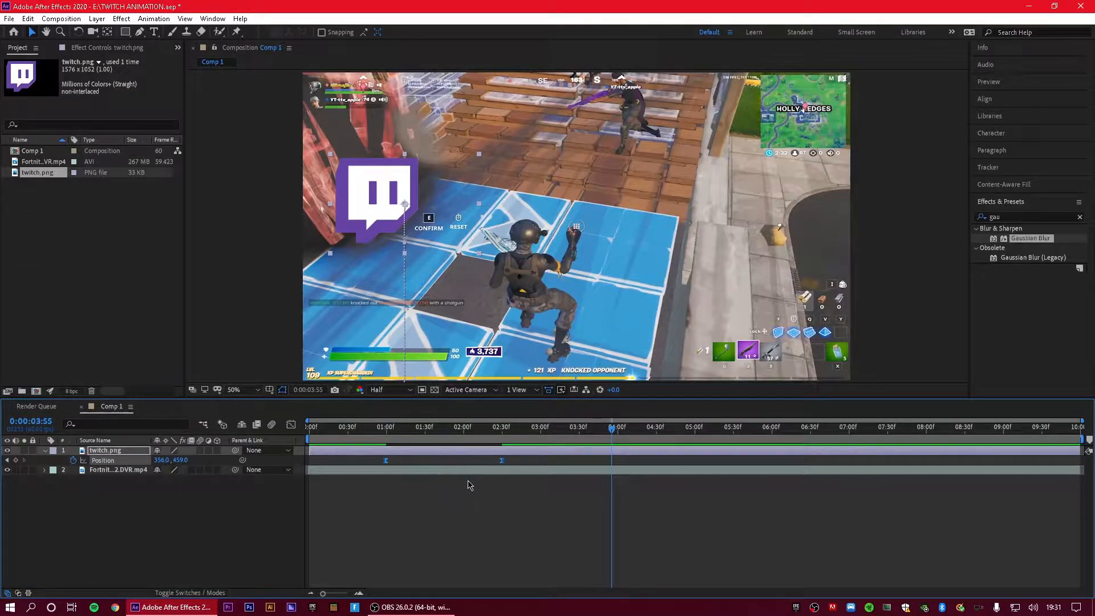
Reshape the Position speed graph to peak early and slow gradually by extending the second keyframe's incoming influence to about midway between the keyframes
{"action": "left_click", "coordinate": [291, 425]}
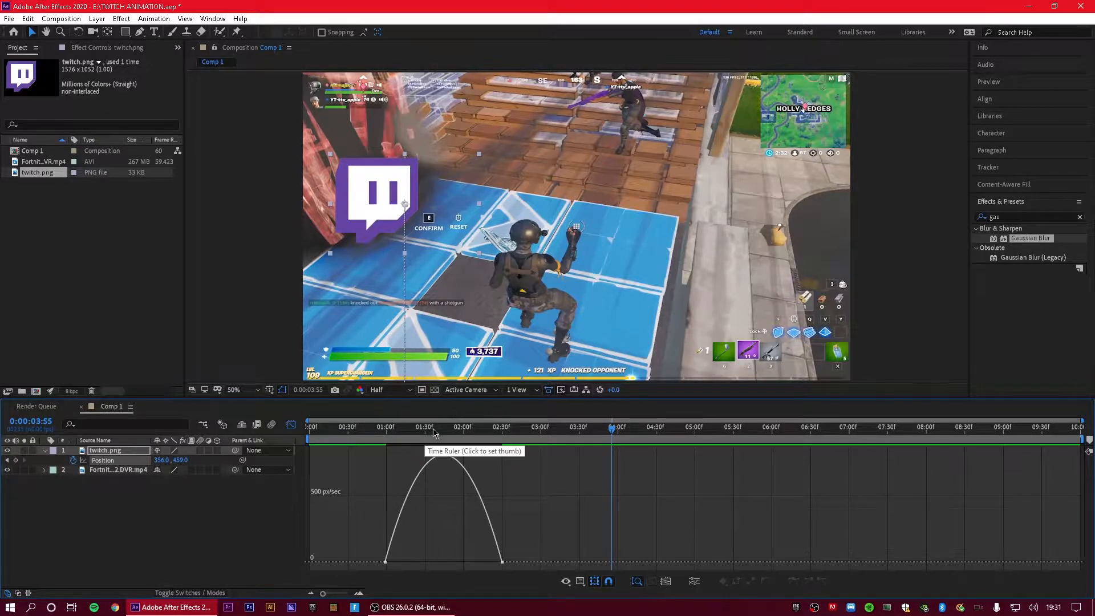
{"action": "left_click_drag", "start_coordinate": [434, 432], "coordinate": [445, 432]}
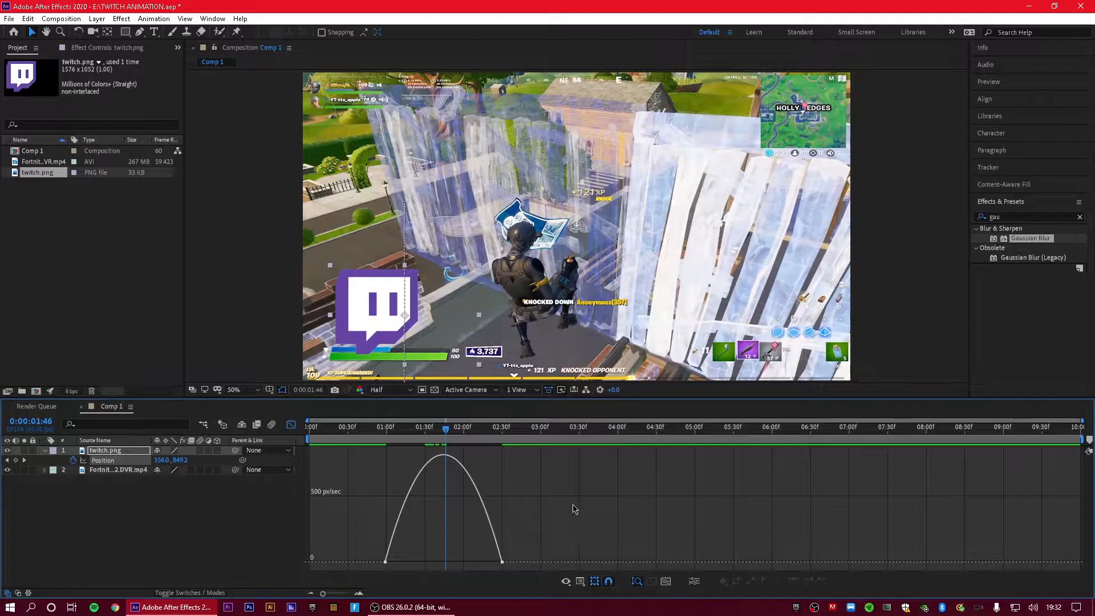
{"action": "right_click", "coordinate": [549, 526]}
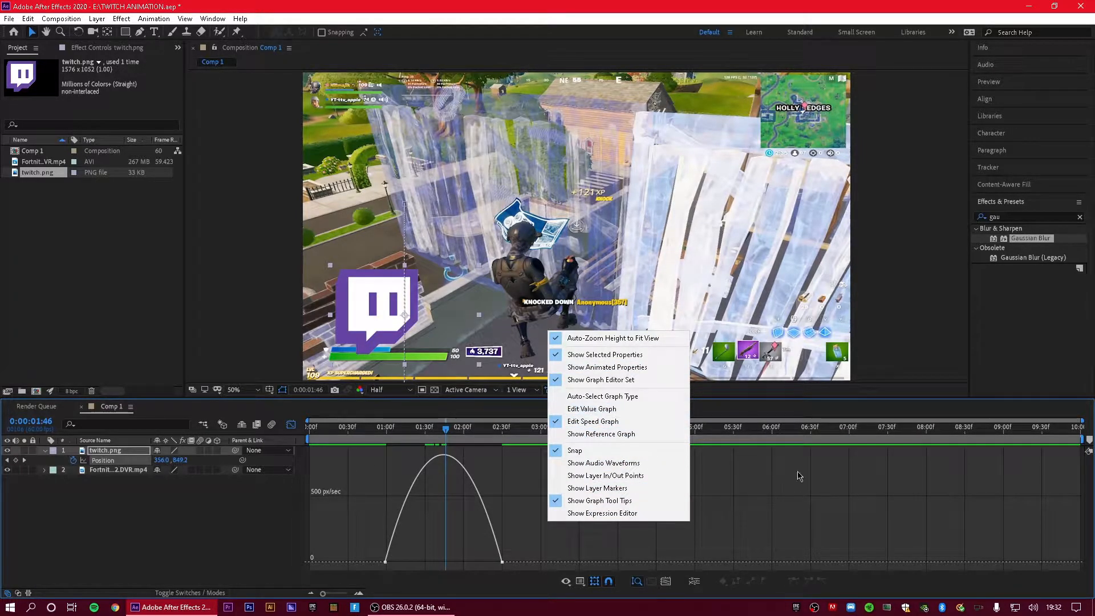
{"action": "left_click", "coordinate": [856, 509]}
{"action": "left_click_drag", "start_coordinate": [557, 514], "coordinate": [311, 571]}
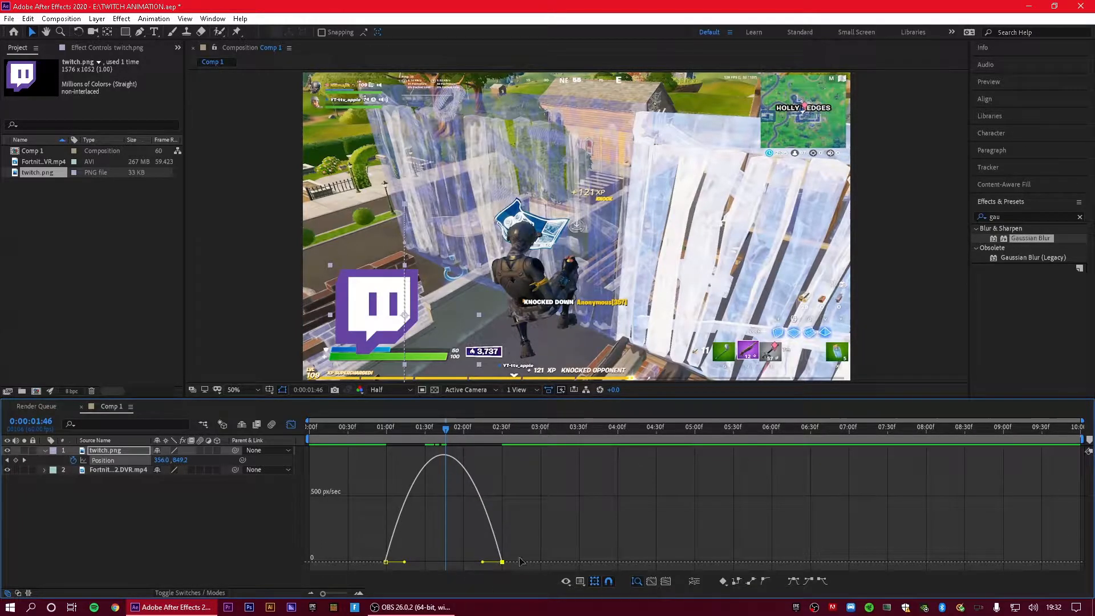
{"action": "left_click_drag", "start_coordinate": [482, 563], "coordinate": [441, 568]}
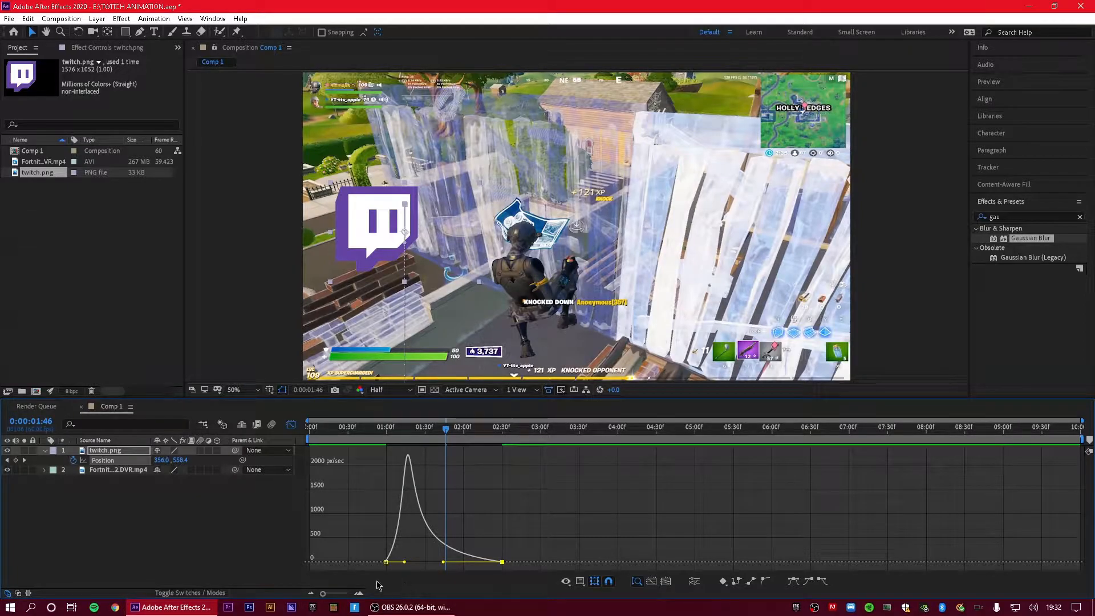
{"action": "scroll", "coordinate": [336, 528], "scroll_direction": "up", "scroll_amount": 5, "text": "alt"}
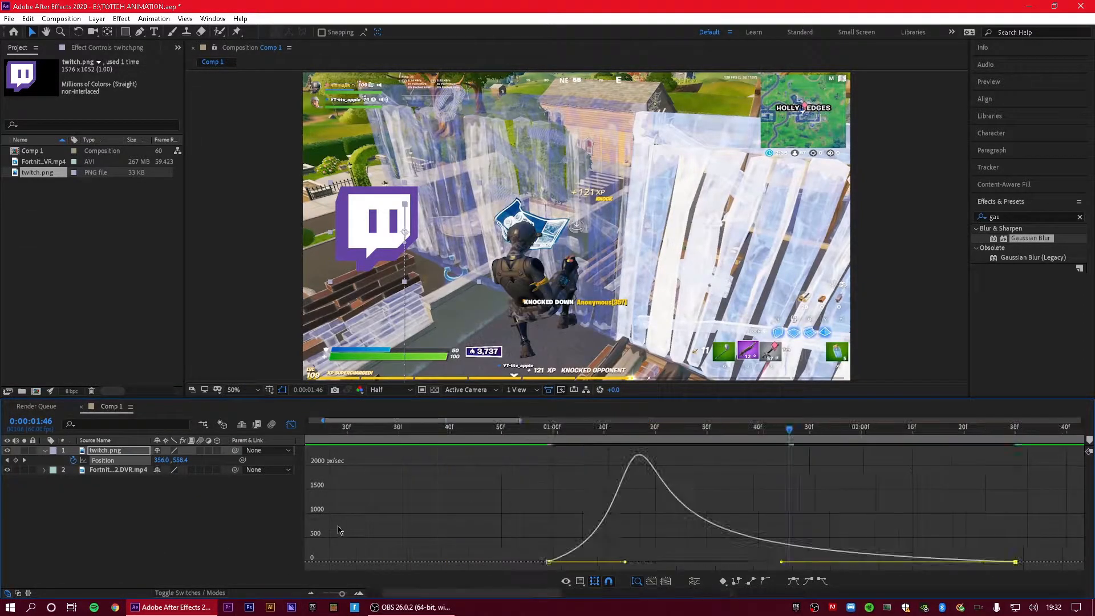
{"action": "scroll", "coordinate": [411, 543], "scroll_direction": "down", "scroll_amount": 6, "text": "alt"}
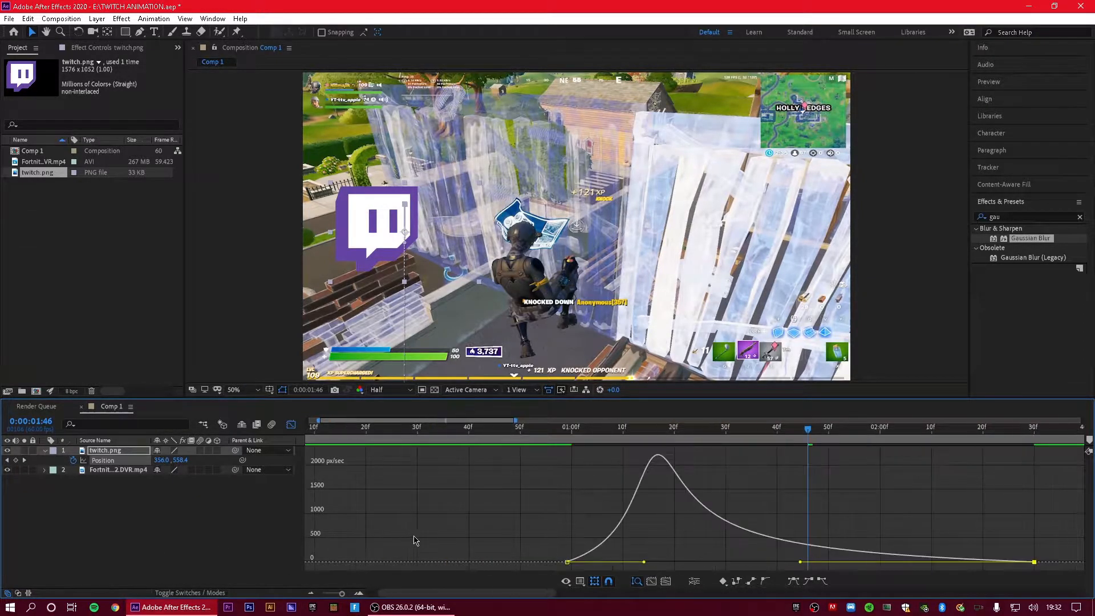
{"action": "scroll", "coordinate": [416, 500], "scroll_direction": "down", "scroll_amount": 2, "text": "alt"}
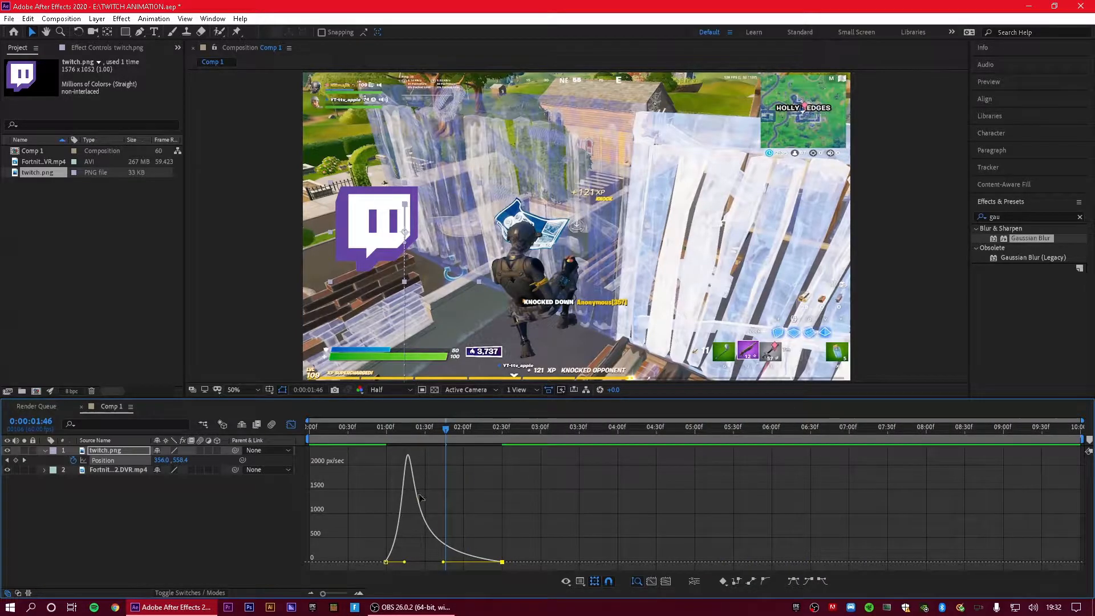
Play back the logo's rise from around the first Position keyframe to check the new easing
{"action": "left_click_drag", "start_coordinate": [421, 430], "coordinate": [386, 429]}
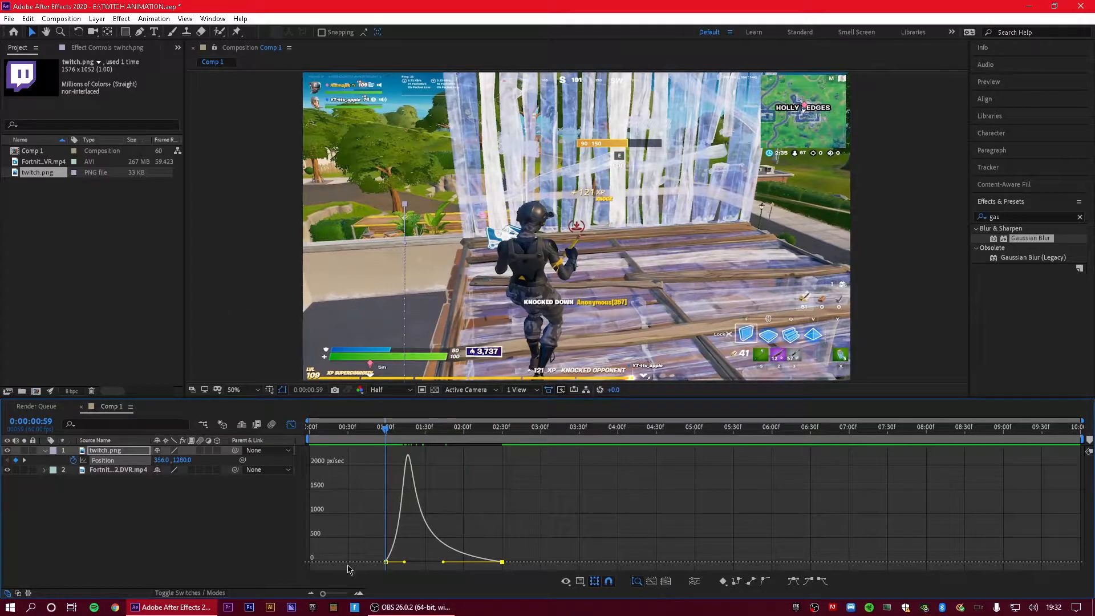
{"action": "key", "text": "space"}
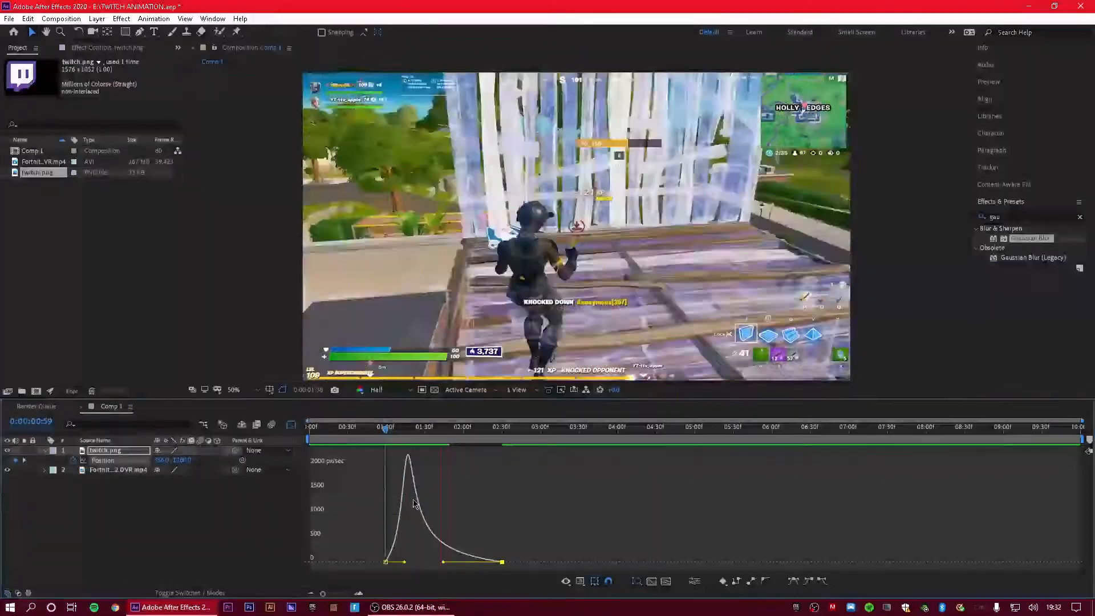
{"action": "key", "text": "space"}
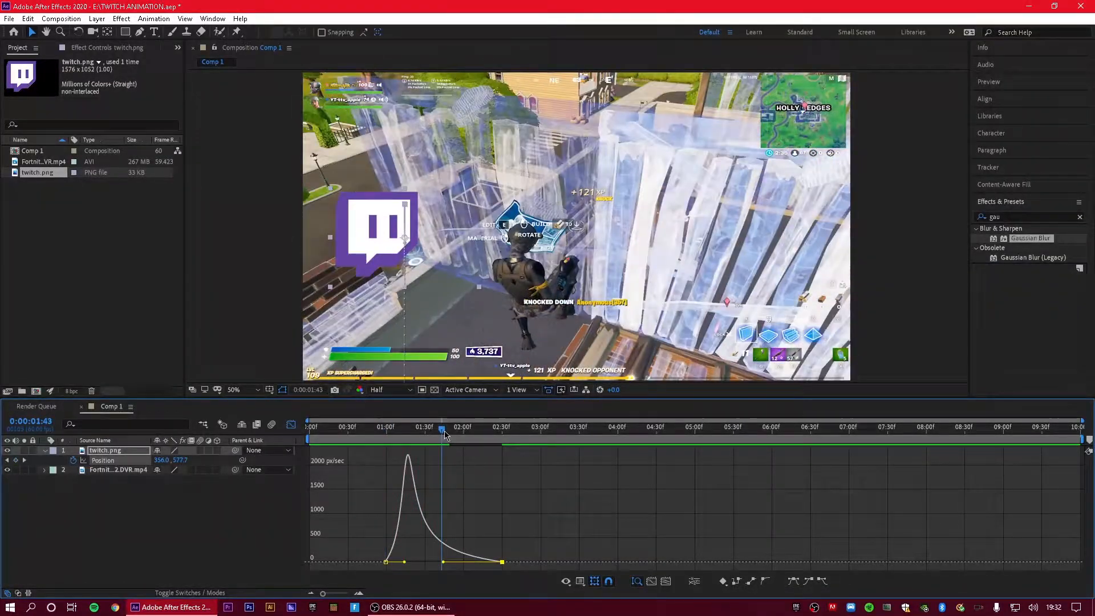
{"action": "left_click_drag", "start_coordinate": [441, 429], "coordinate": [366, 477]}
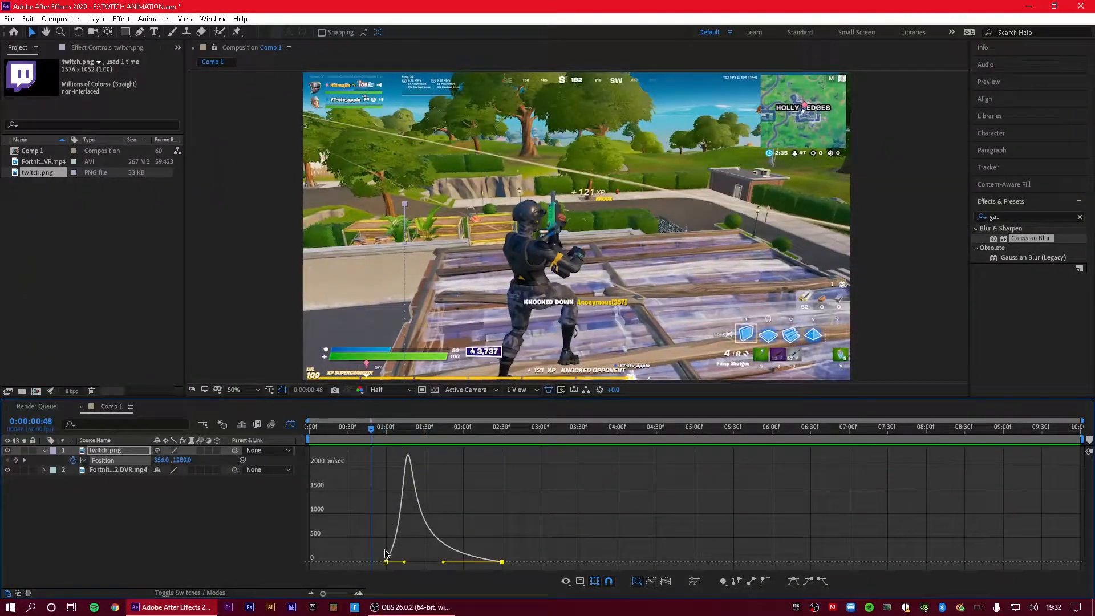
{"action": "key", "text": "space"}
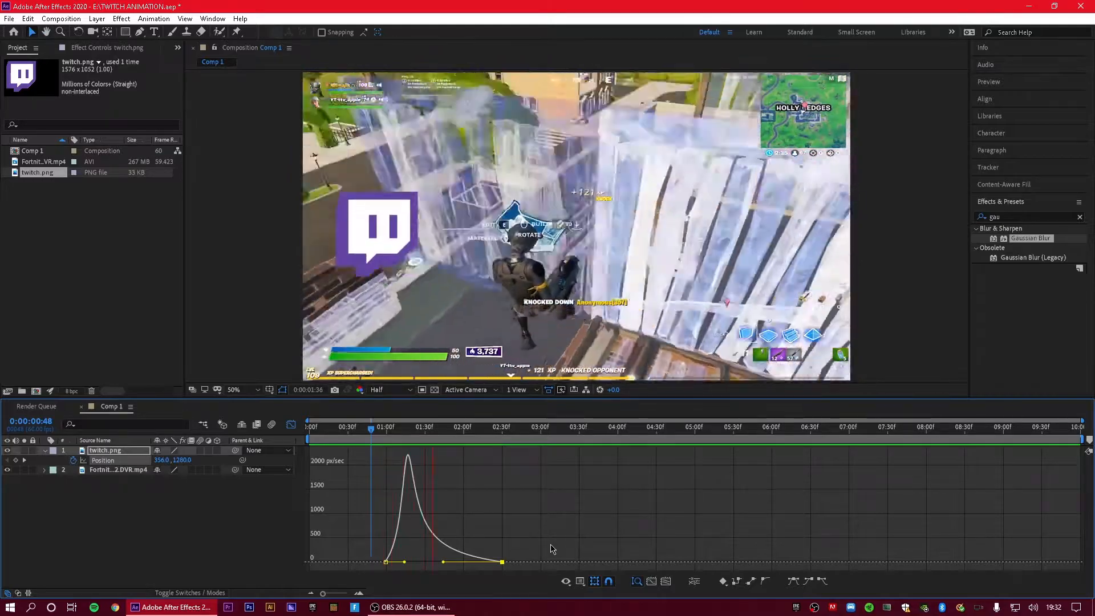
{"action": "key", "text": "space"}
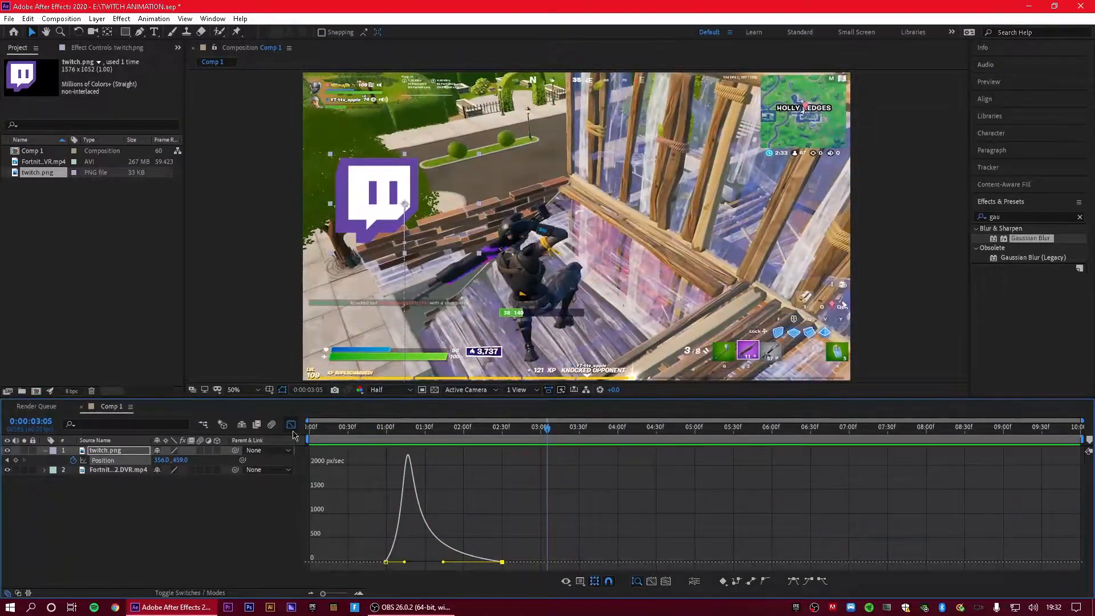
In the keyframe view, hold the logo's Position at 356, 459 until about 0:00:07:10, and keyframe its exit at 356, 1385 at 0:00:08:16
{"action": "left_click", "coordinate": [292, 426]}
{"action": "left_click_drag", "start_coordinate": [549, 429], "coordinate": [911, 462]}
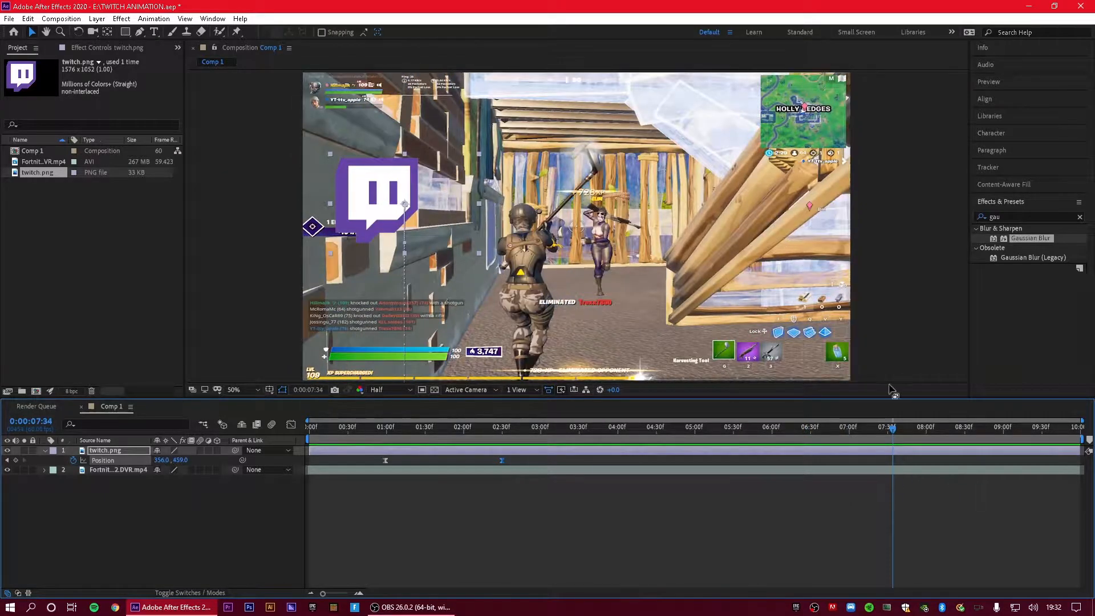
{"action": "left_click", "coordinate": [15, 460]}
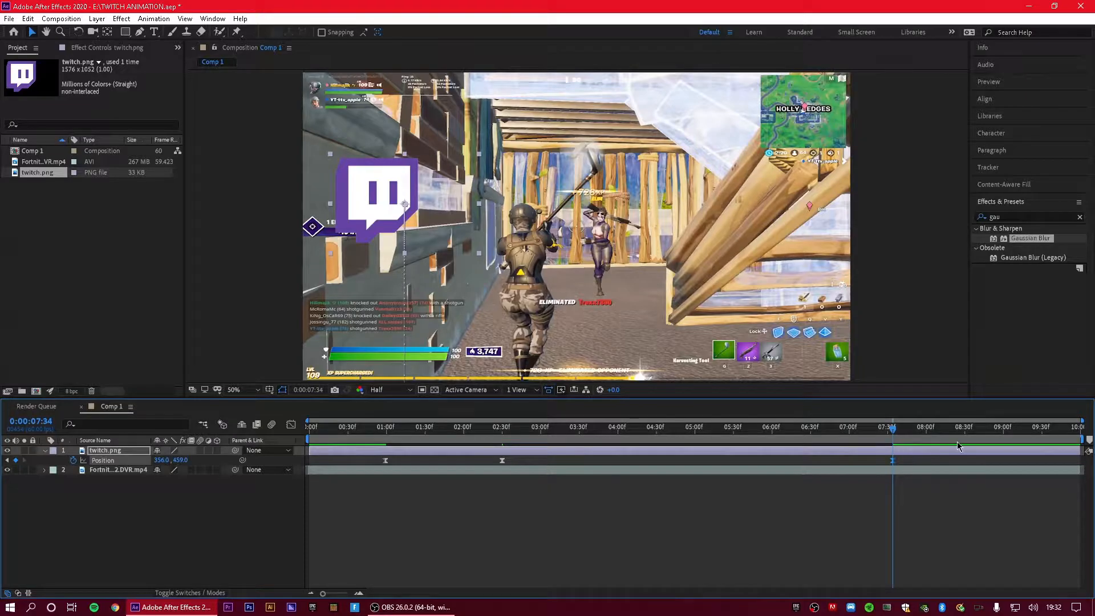
{"action": "left_click_drag", "start_coordinate": [893, 460], "coordinate": [948, 458]}
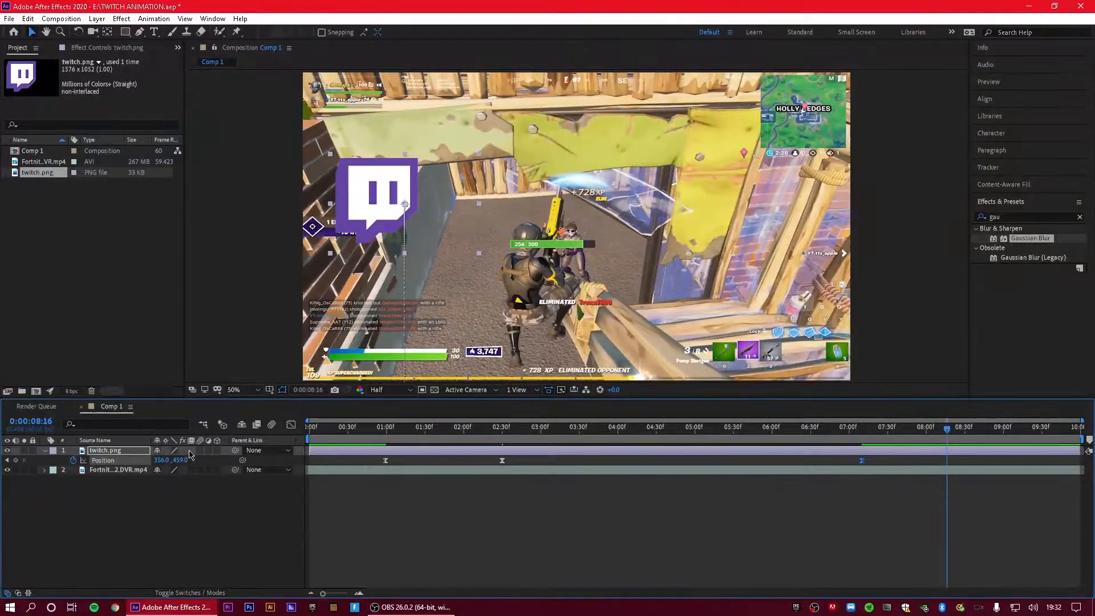
{"action": "left_click_drag", "start_coordinate": [176, 461], "coordinate": [650, 520]}
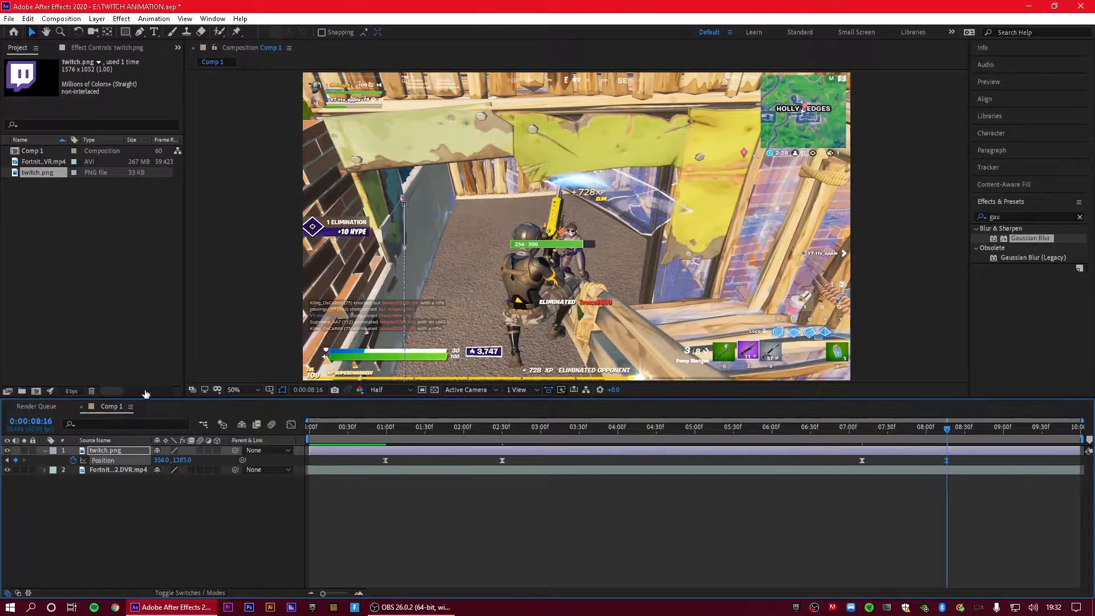
{"action": "left_click", "coordinate": [44, 451]}
Play the composition from the start to check the logo's entrance and exit, and return the playhead near the beginning
{"action": "key", "text": "Home"}
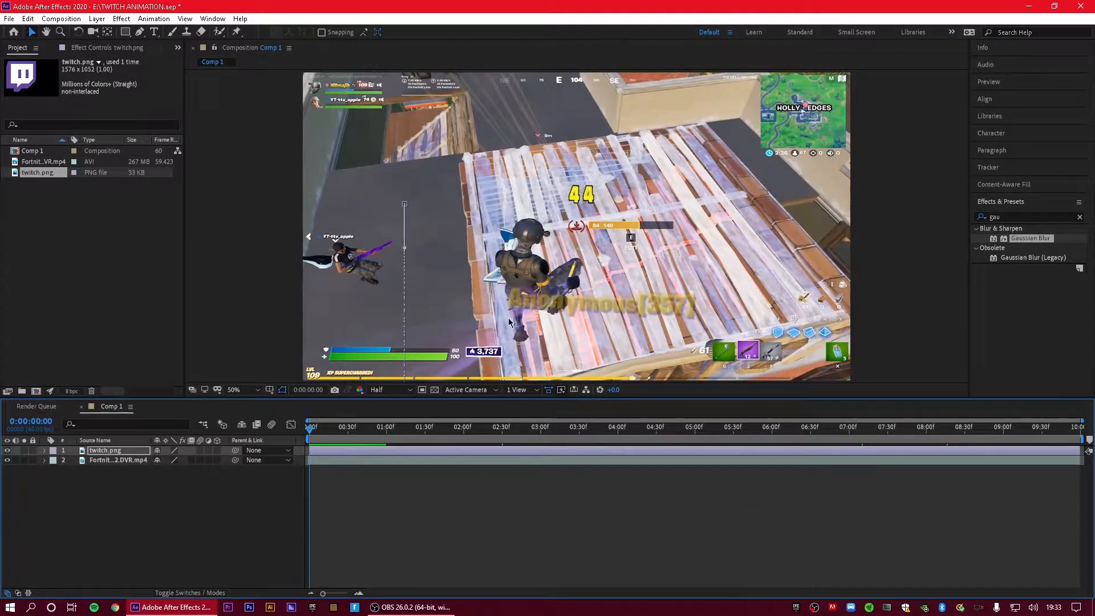
{"action": "key", "text": "space"}
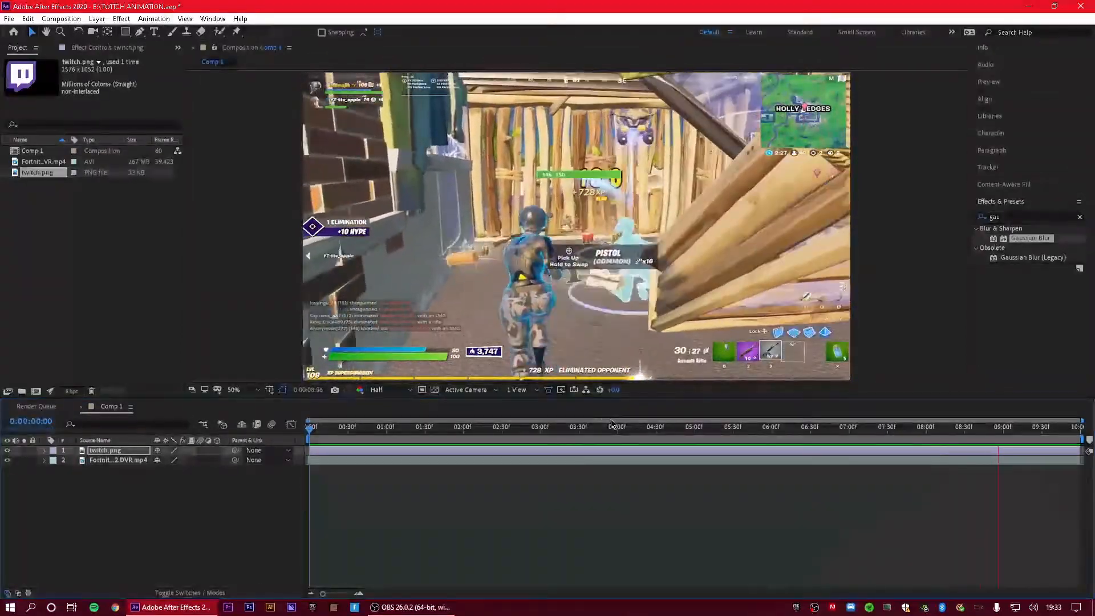
{"action": "key", "text": "space"}
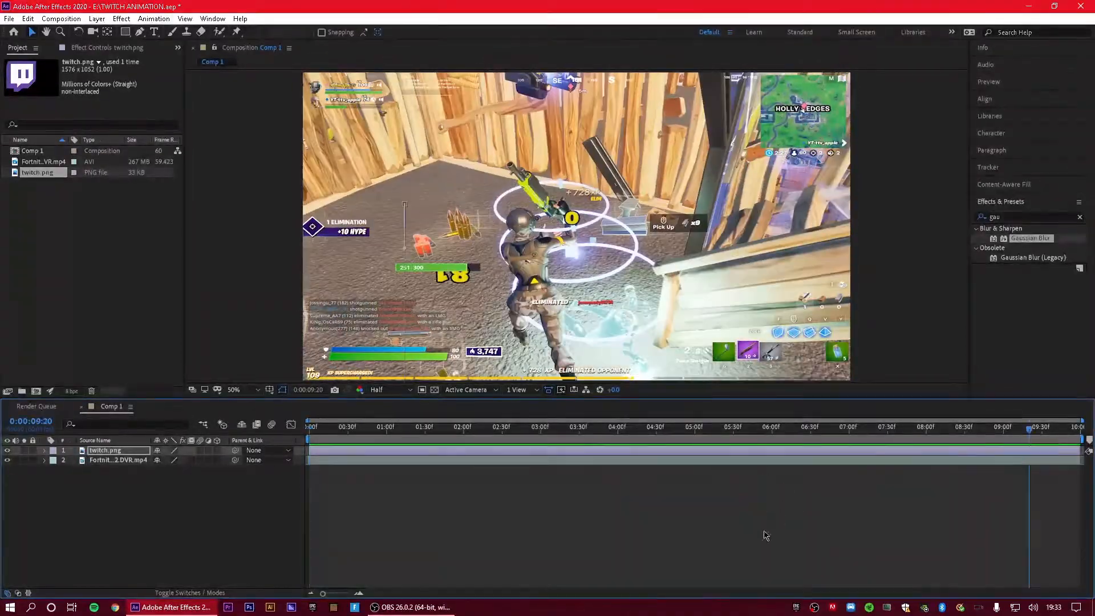
{"action": "left_click_drag", "start_coordinate": [705, 459], "coordinate": [312, 465]}
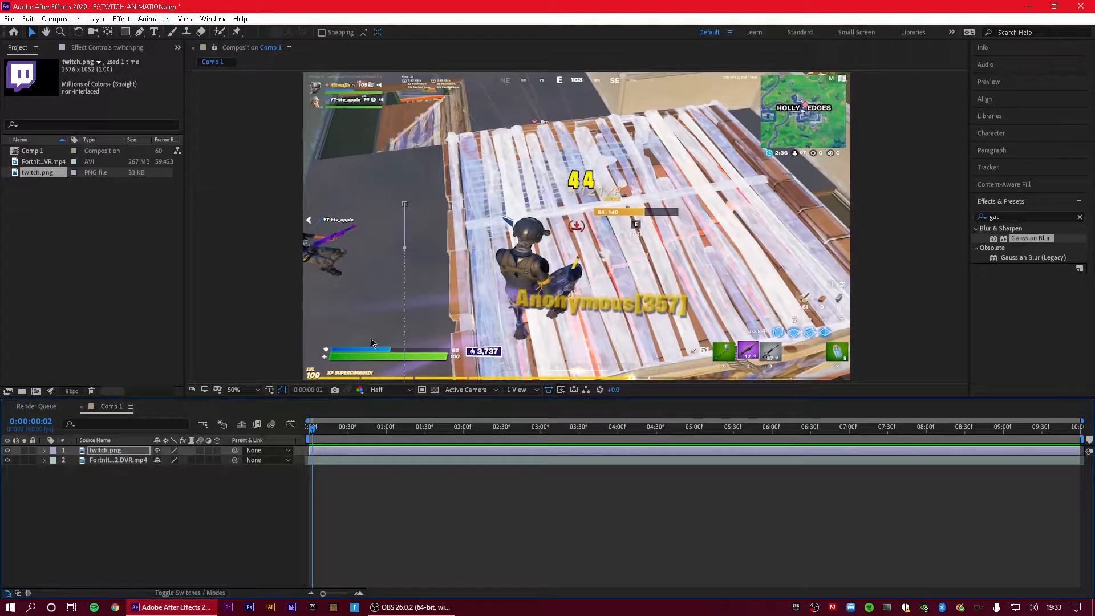
Switch to Photoshop and create a new document 1920 pixels wide and 1080 pixels high
{"action": "left_click_drag", "start_coordinate": [337, 437], "coordinate": [460, 457]}
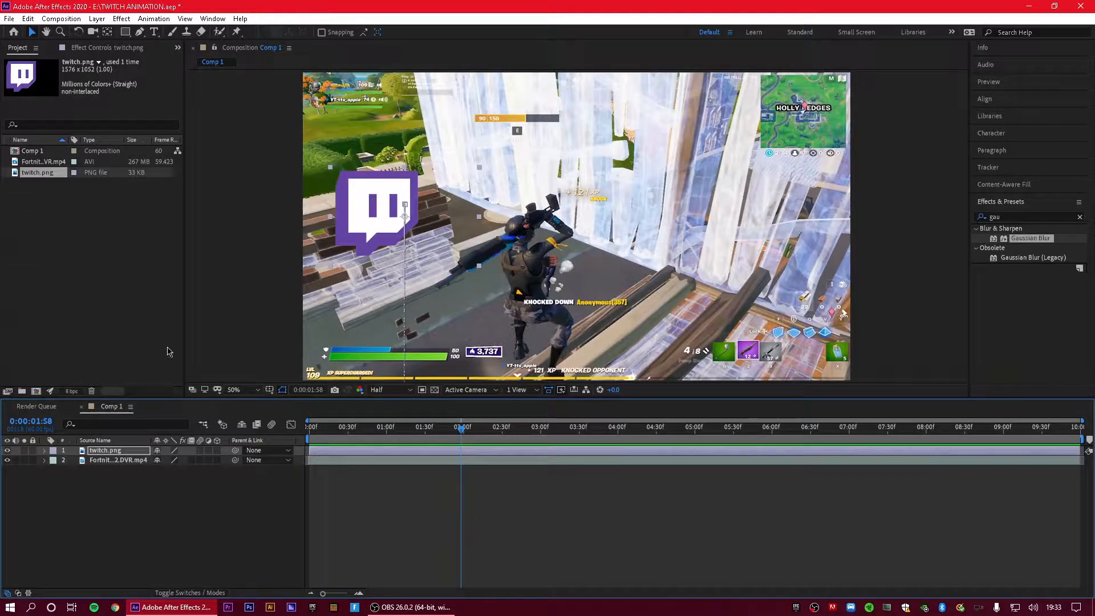
{"action": "left_click", "coordinate": [249, 608]}
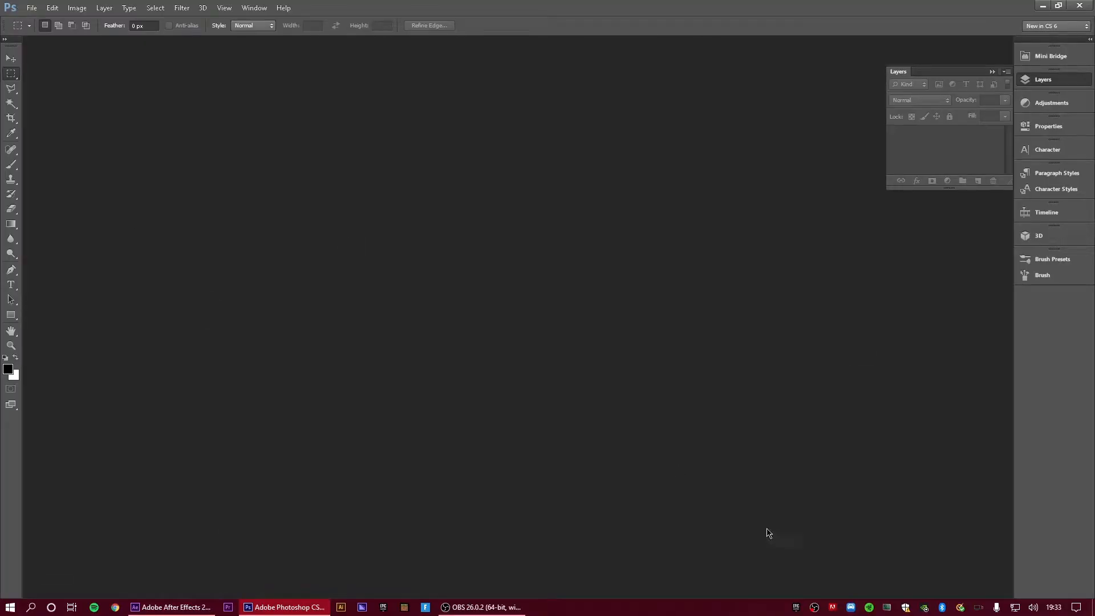
{"action": "left_click", "coordinate": [38, 5]}
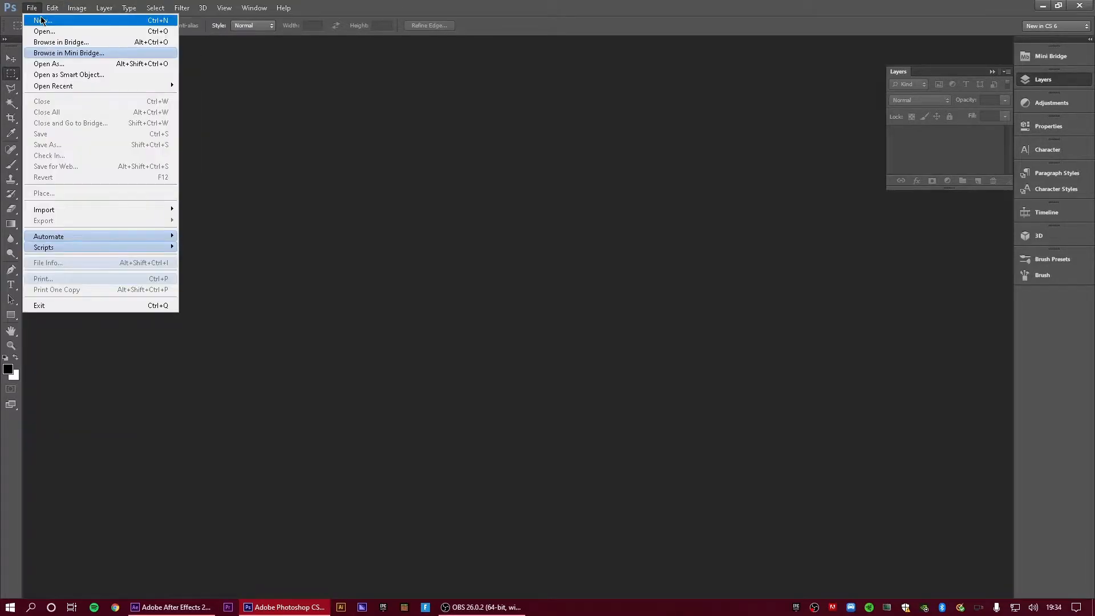
{"action": "left_click", "coordinate": [41, 21]}
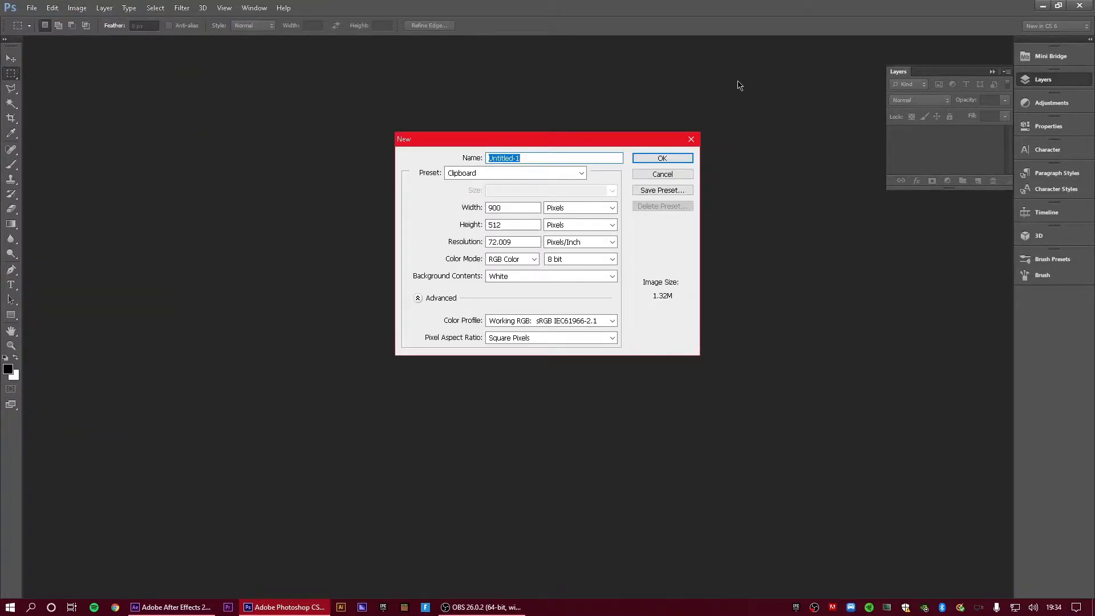
{"action": "double_click", "coordinate": [509, 207]}
{"action": "key", "text": "BackSpace"}
{"action": "type", "text": "1920"}
{"action": "key", "text": "Tab"}
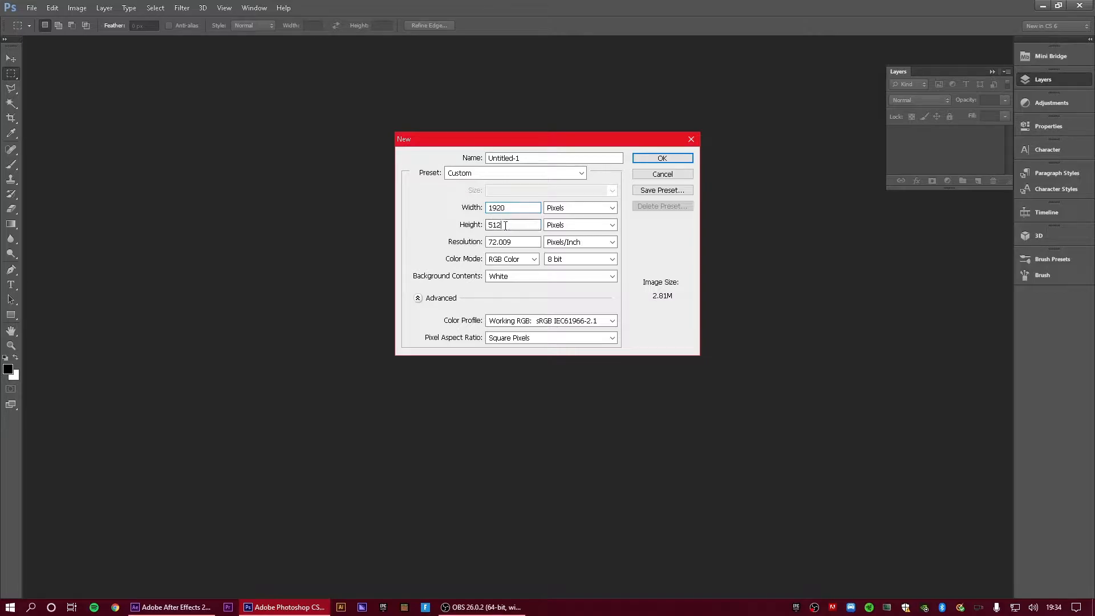
{"action": "type", "text": "1080"}
{"action": "left_click", "coordinate": [662, 158]}
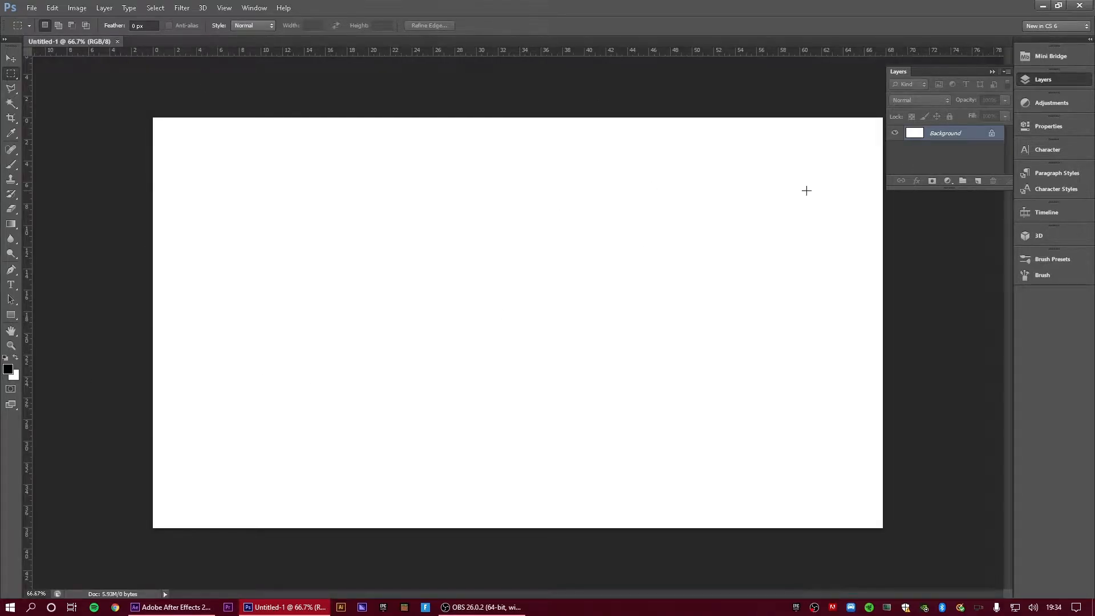
Add a text layer reading "HillmajikYT" on the left half of the canvas
{"action": "left_click", "coordinate": [10, 58]}
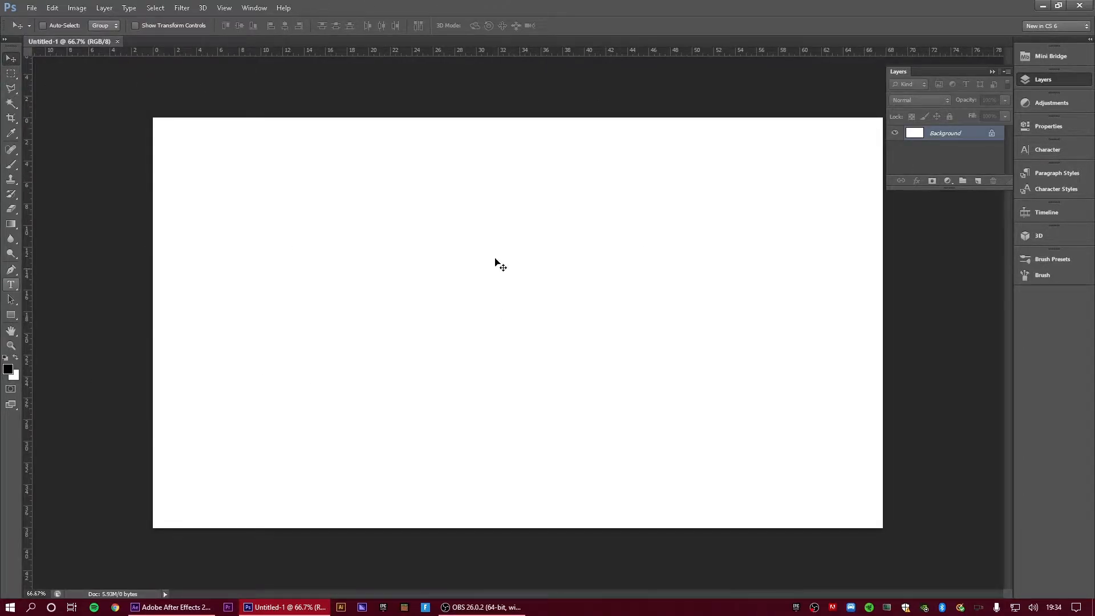
{"action": "key", "text": "t"}
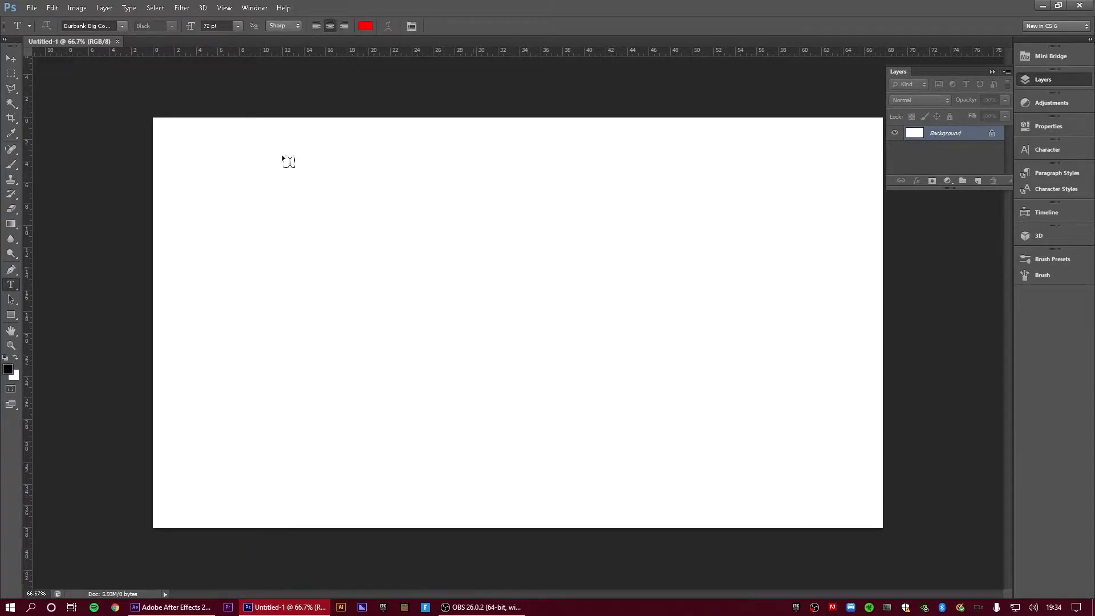
{"action": "left_click", "coordinate": [311, 303]}
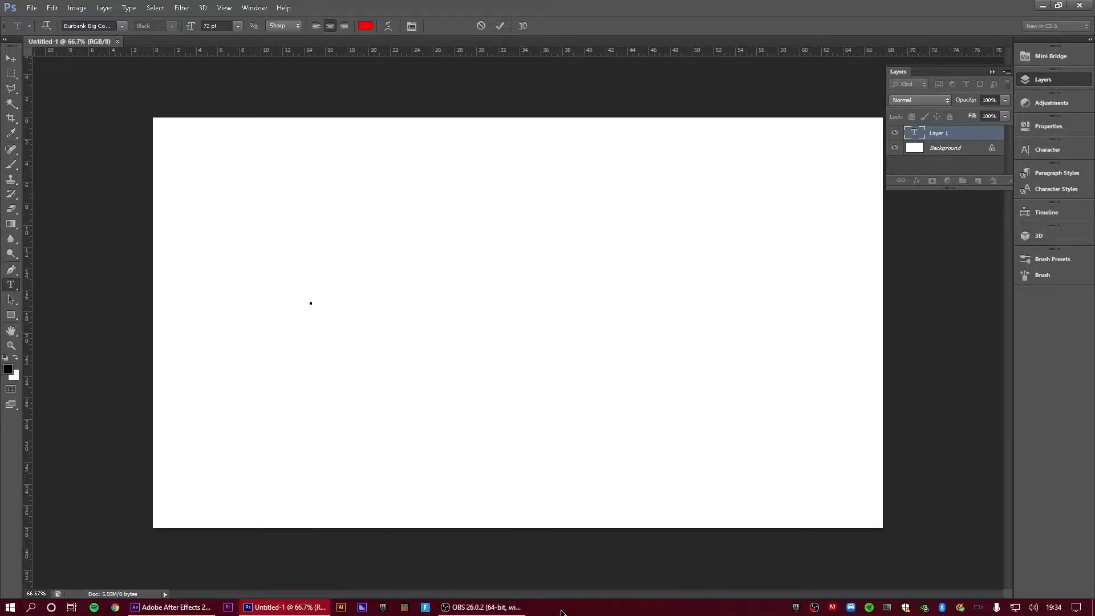
{"action": "type", "text": "Hillamjik"}
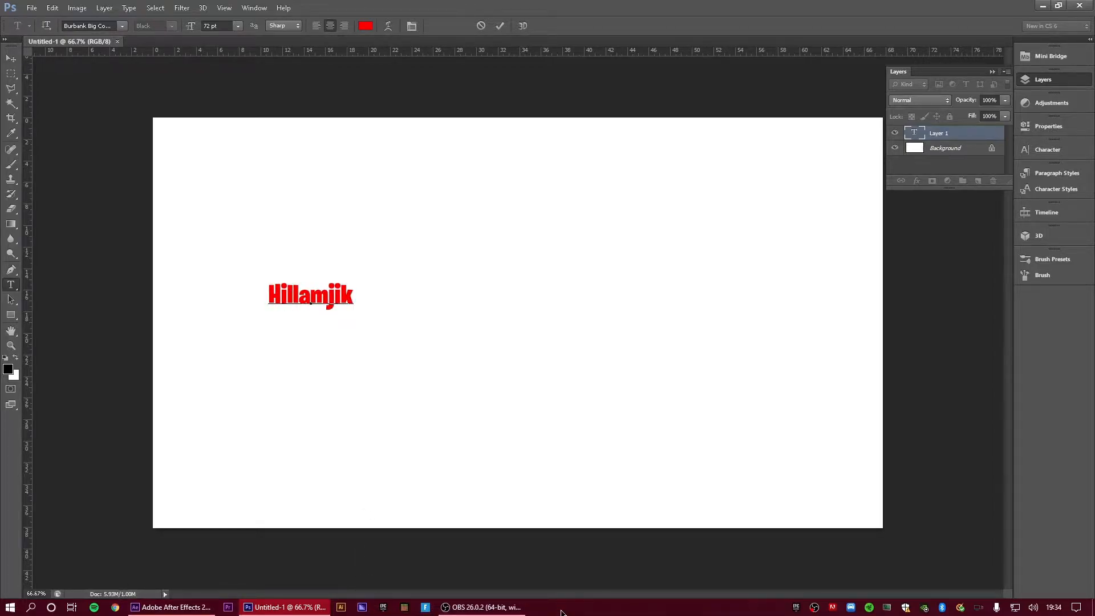
{"action": "type", "text": "YT"}
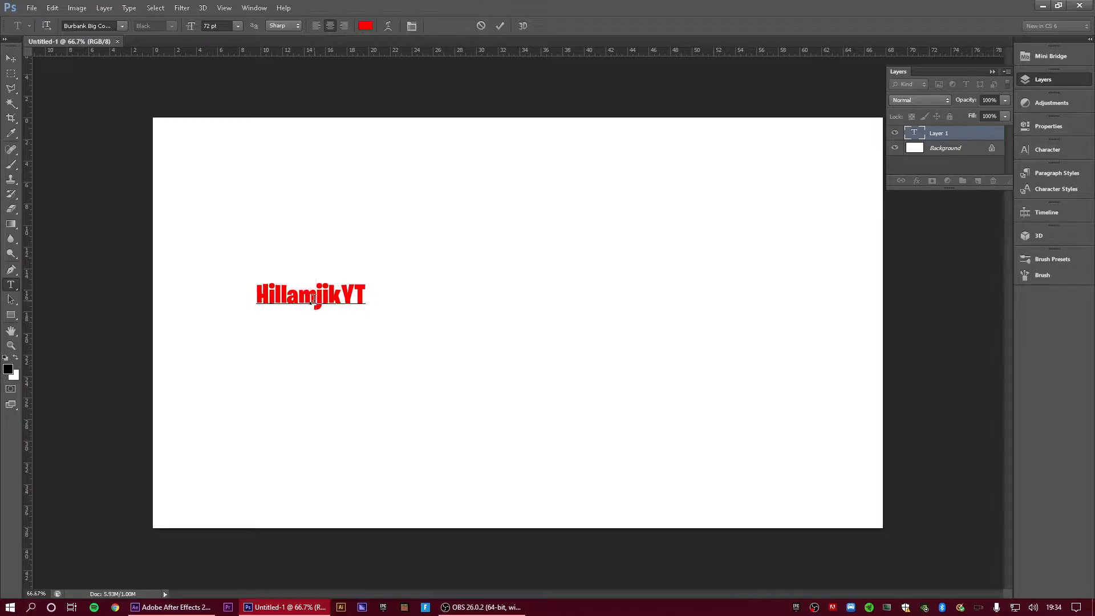
{"action": "left_click", "coordinate": [314, 298]}
{"action": "key", "text": "BackSpace"}
{"action": "key", "text": "BackSpace"}
{"action": "type", "text": "ma"}
{"action": "left_click", "coordinate": [11, 58]}
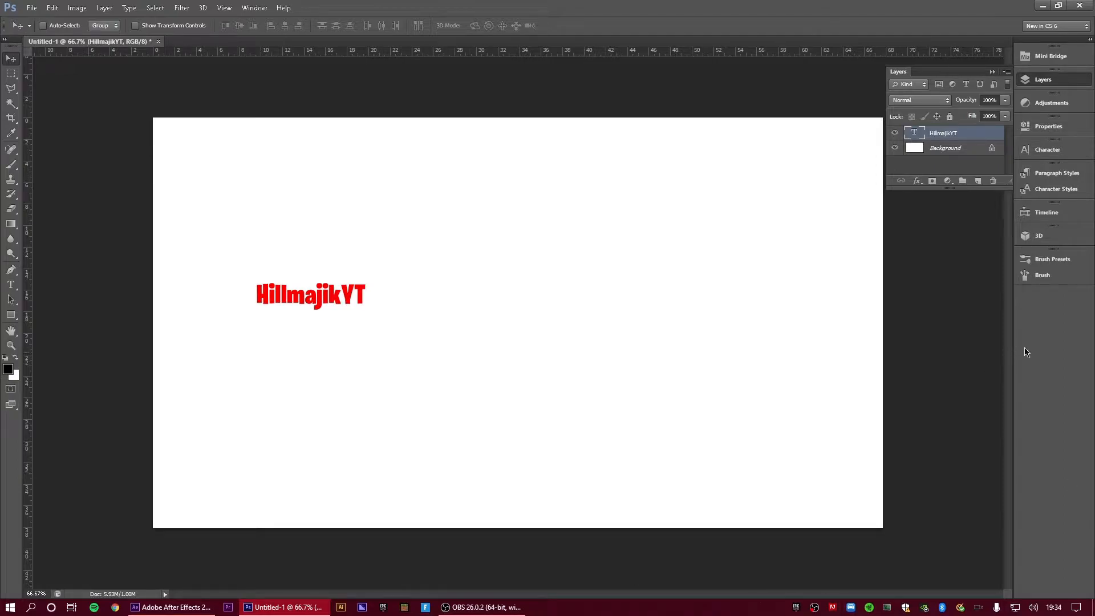
Enlarge the HillmajikYT text to about 437% width and 491% height, and centre it on the canvas
{"action": "key", "text": "ctrl+t"}
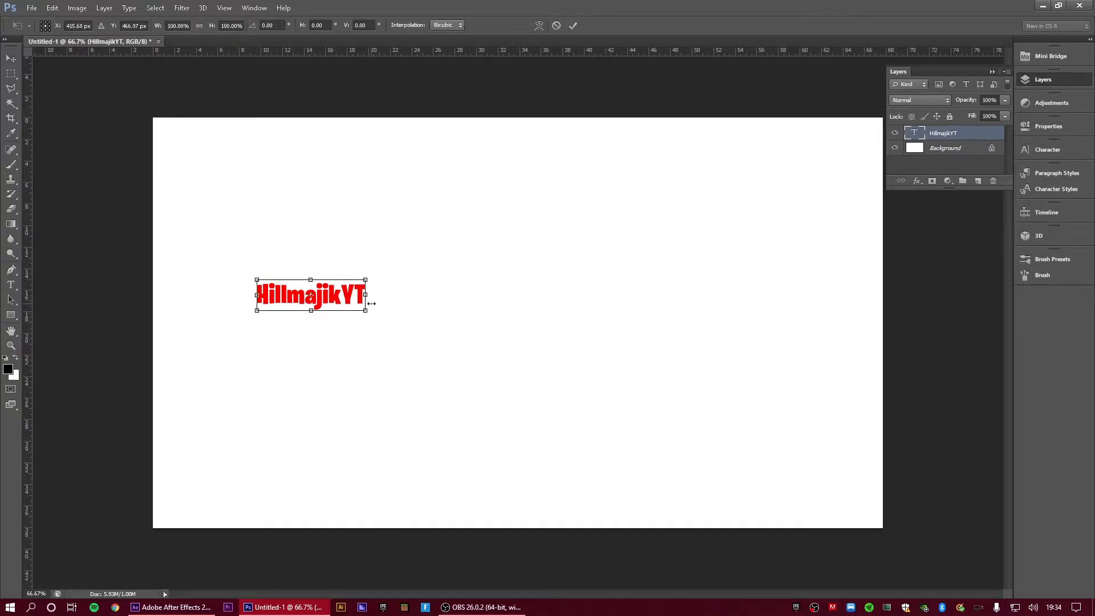
{"action": "left_click_drag", "start_coordinate": [367, 310], "coordinate": [726, 422]}
{"action": "left_click_drag", "start_coordinate": [667, 361], "coordinate": [676, 314]}
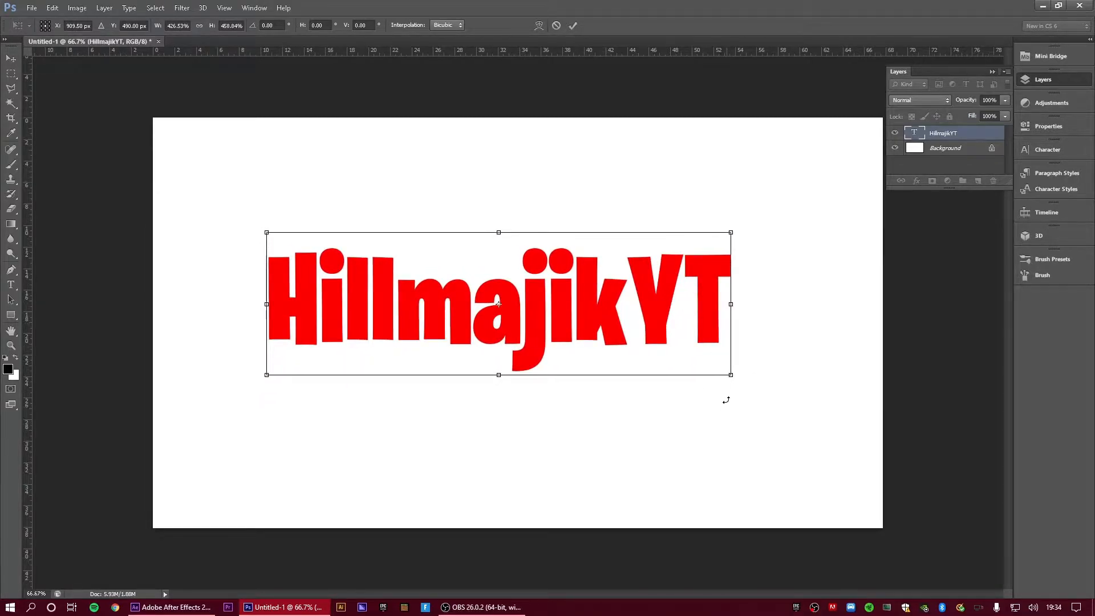
{"action": "left_click_drag", "start_coordinate": [729, 376], "coordinate": [741, 384]}
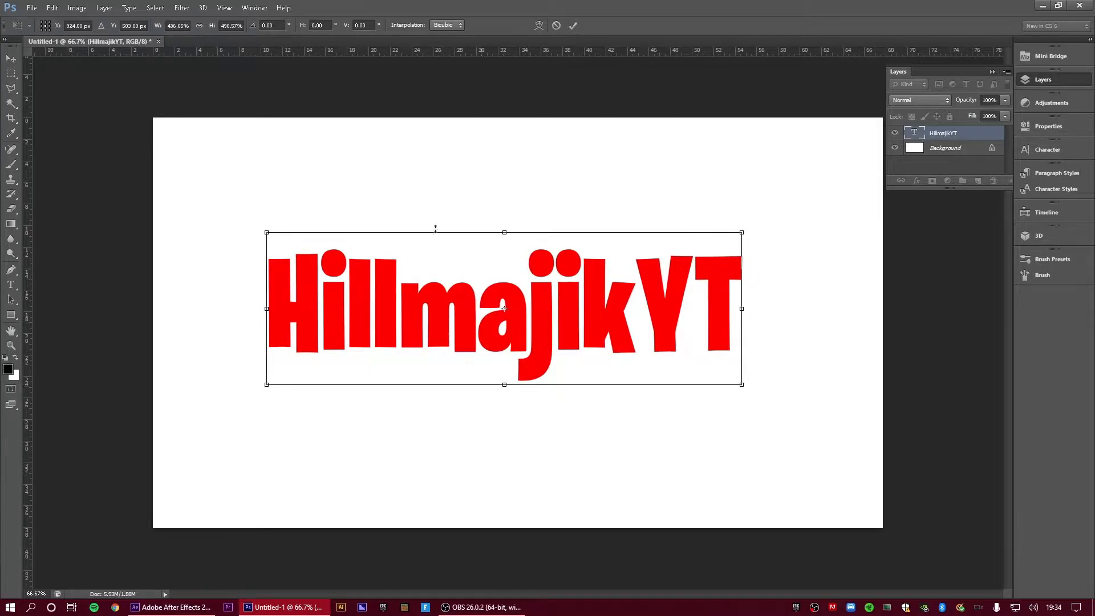
{"action": "left_click", "coordinate": [18, 59]}
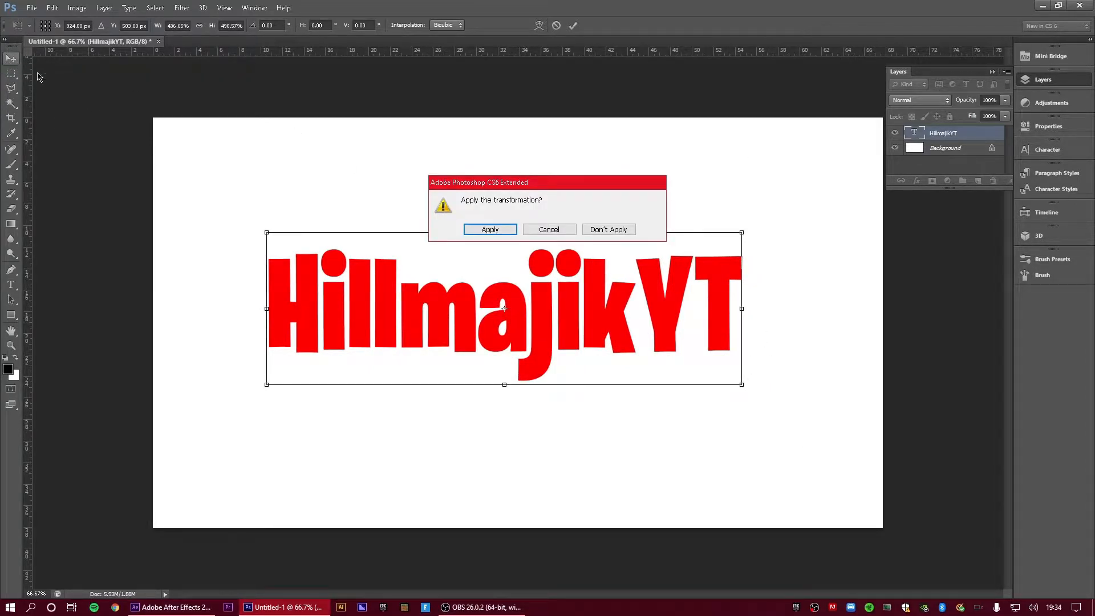
{"action": "left_click", "coordinate": [498, 231]}
{"action": "mouse_move", "coordinate": [696, 322]}
{"action": "left_mouse_down"}
{"action": "mouse_move", "coordinate": [689, 312]}
{"action": "mouse_move", "coordinate": [699, 317]}
{"action": "left_mouse_up"}
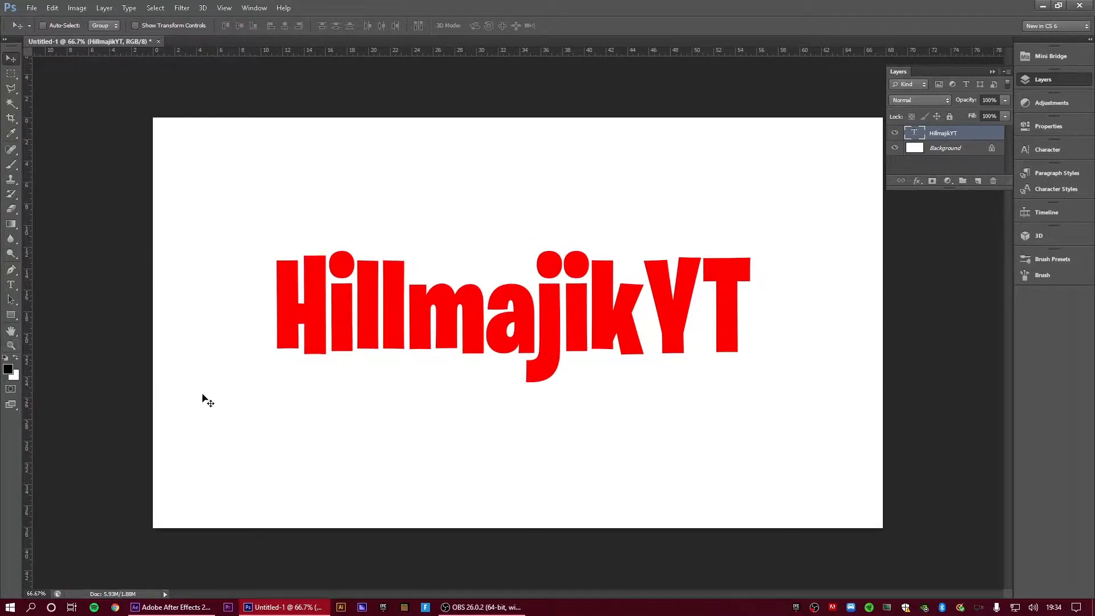
Set the colour of the whole HillmajikYT text to red, hex f30808
{"action": "left_click", "coordinate": [10, 284]}
{"action": "left_click_drag", "start_coordinate": [742, 308], "coordinate": [275, 319]}
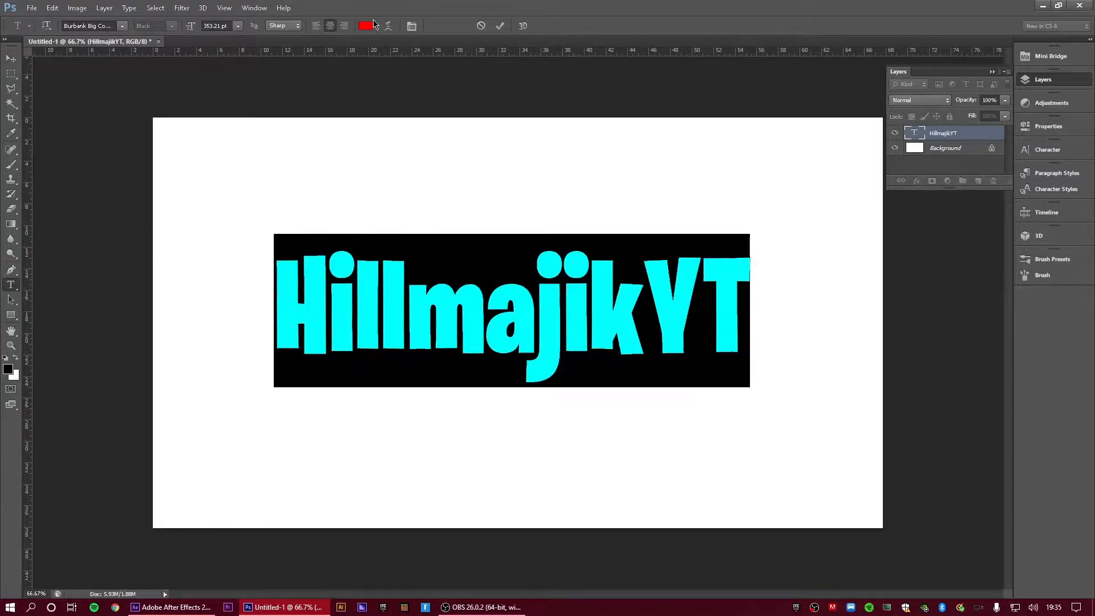
{"action": "left_click", "coordinate": [365, 26]}
{"action": "left_click", "coordinate": [535, 168]}
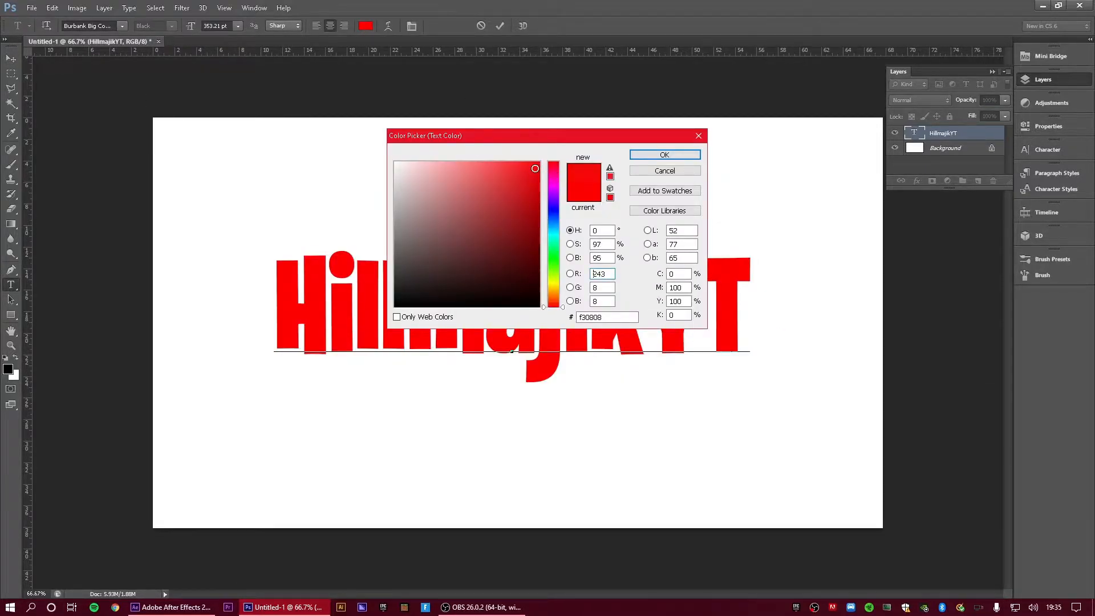
{"action": "left_click", "coordinate": [664, 154]}
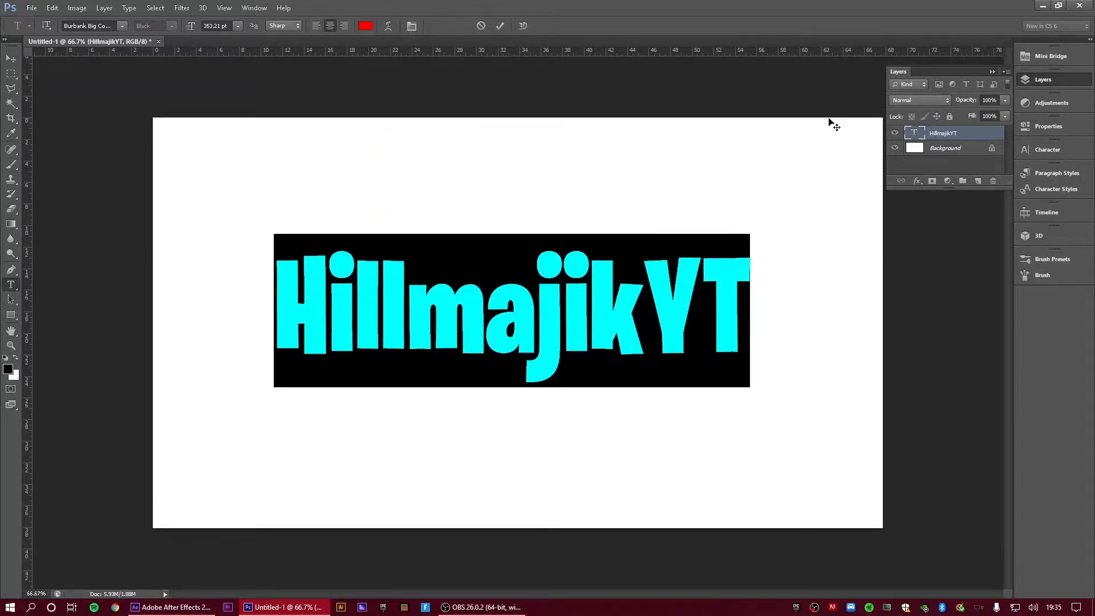
{"action": "left_click", "coordinate": [11, 59]}
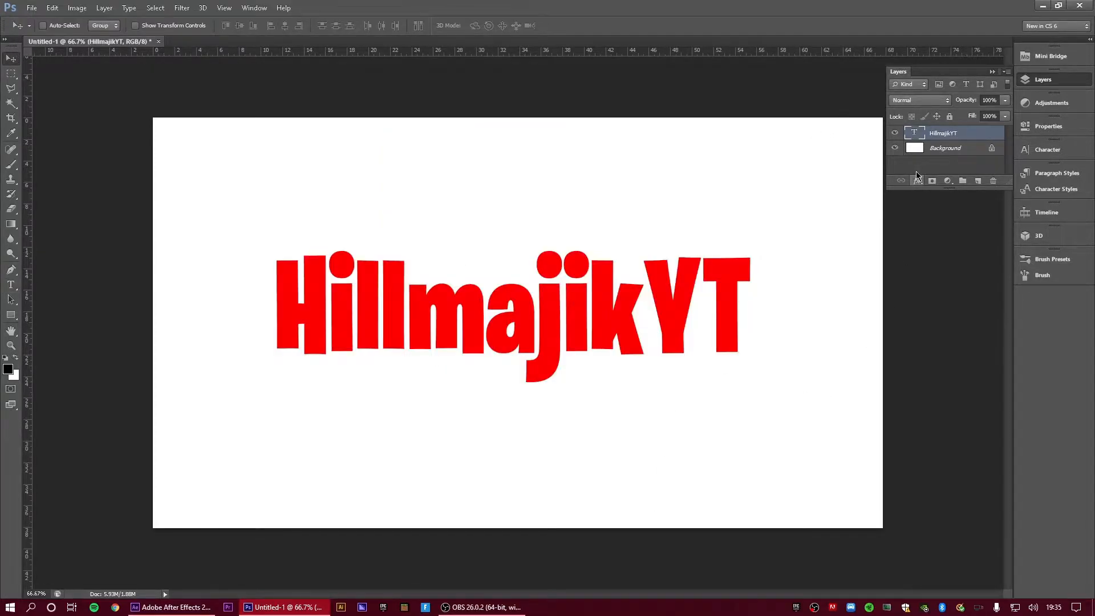
Add a Stroke layer style to the HillmajikYT text layer with a size of 17 px
{"action": "right_click", "coordinate": [939, 134]}
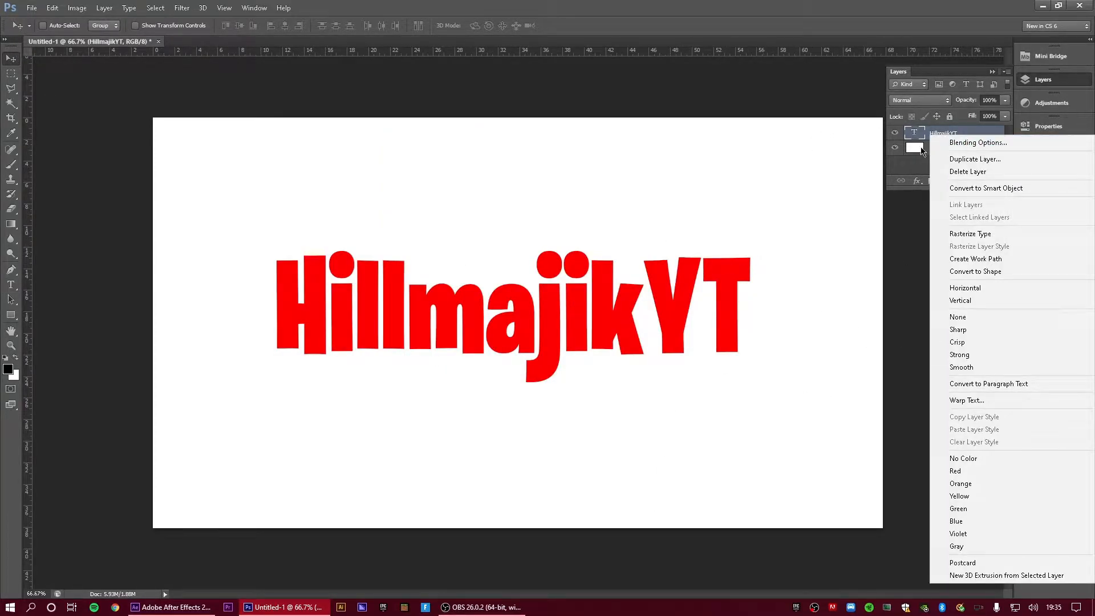
{"action": "left_click", "coordinate": [920, 136]}
{"action": "right_click", "coordinate": [943, 137]}
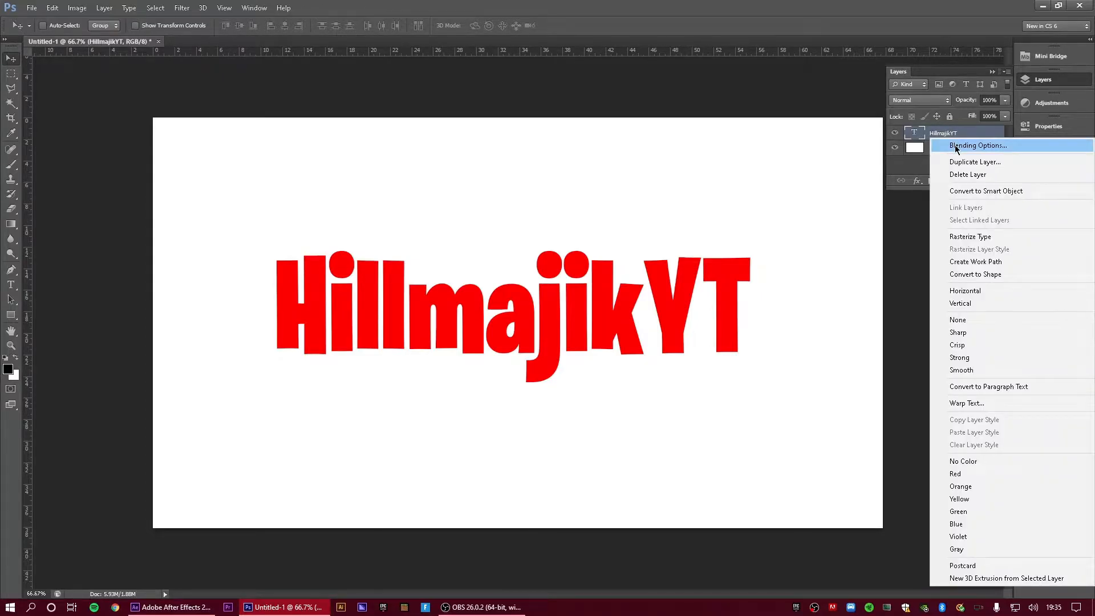
{"action": "left_click", "coordinate": [957, 147]}
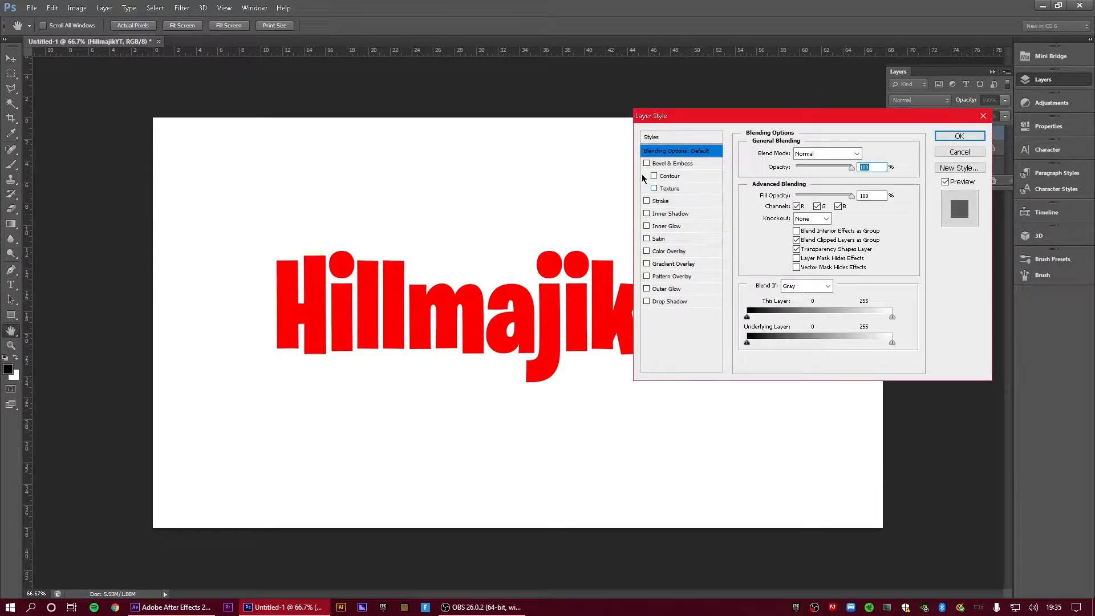
{"action": "left_click", "coordinate": [646, 201]}
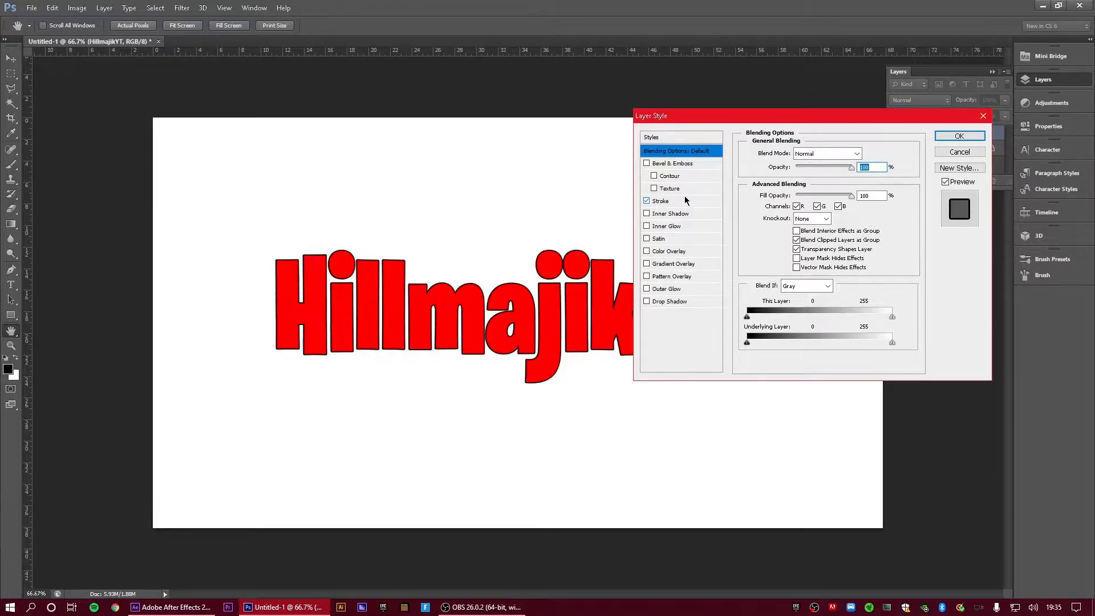
{"action": "left_click", "coordinate": [671, 200]}
{"action": "double_click", "coordinate": [863, 152]}
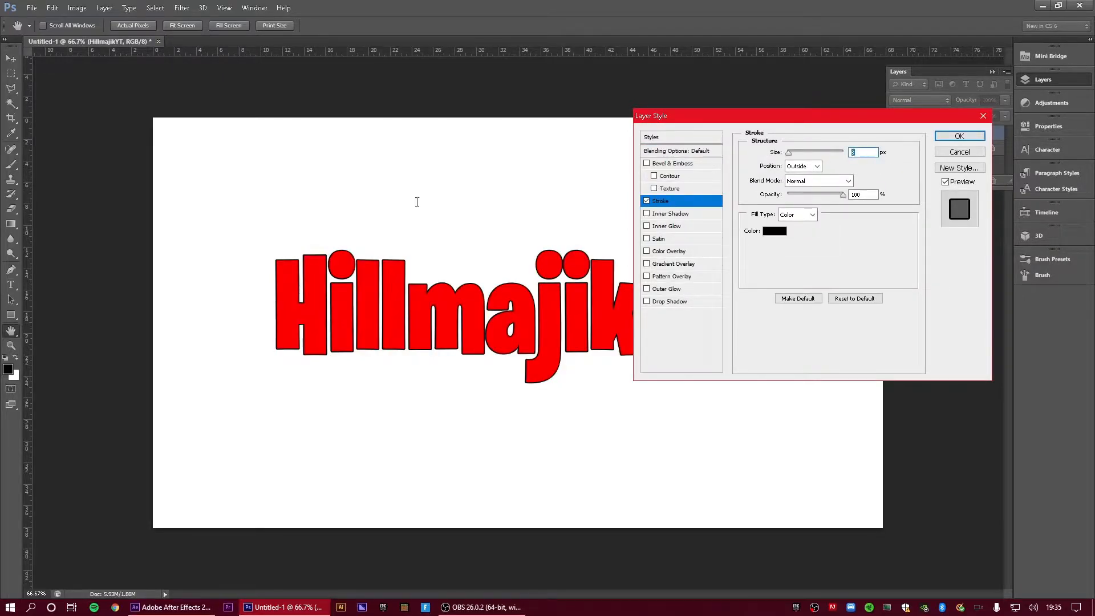
{"action": "type", "text": "17"}
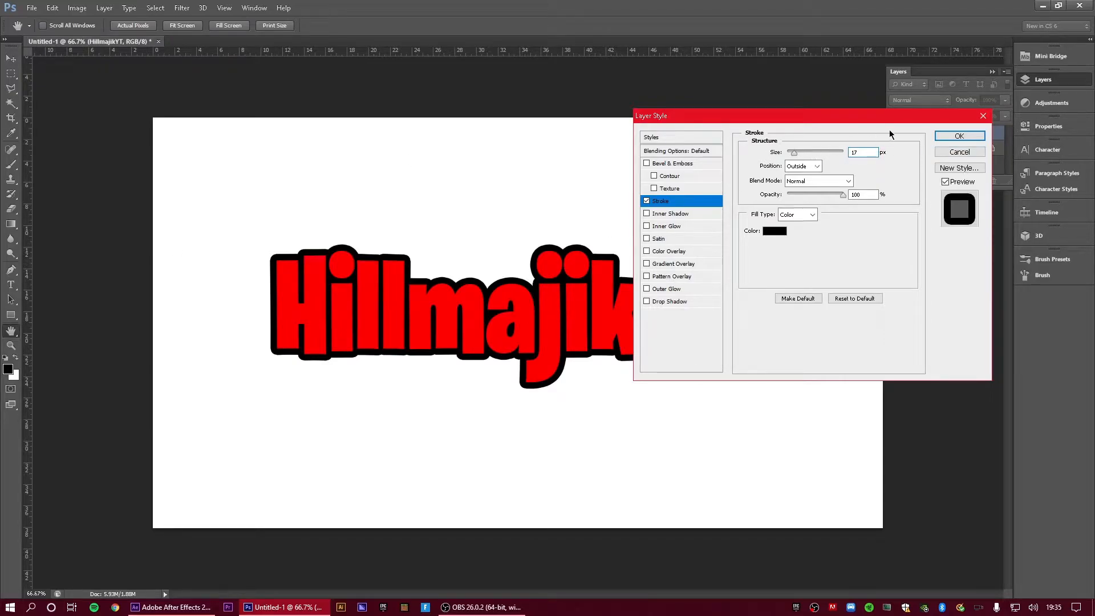
Add Bevel & Emboss to the text layer with 1000% depth and a size of 10 px, keeping the text in view
{"action": "left_click", "coordinate": [667, 165]}
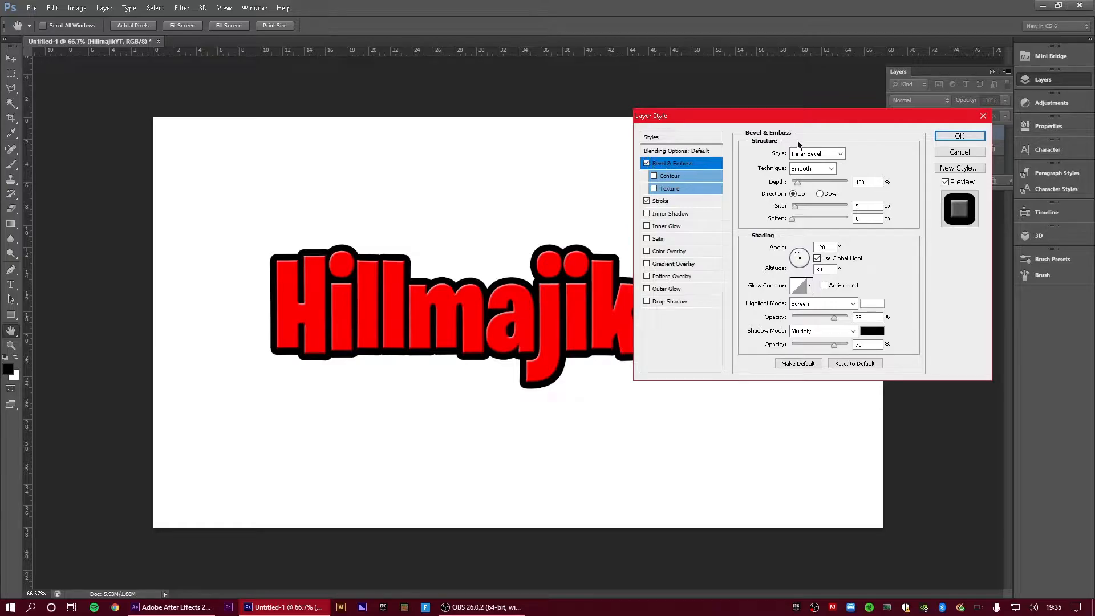
{"action": "left_click_drag", "start_coordinate": [797, 186], "coordinate": [921, 203]}
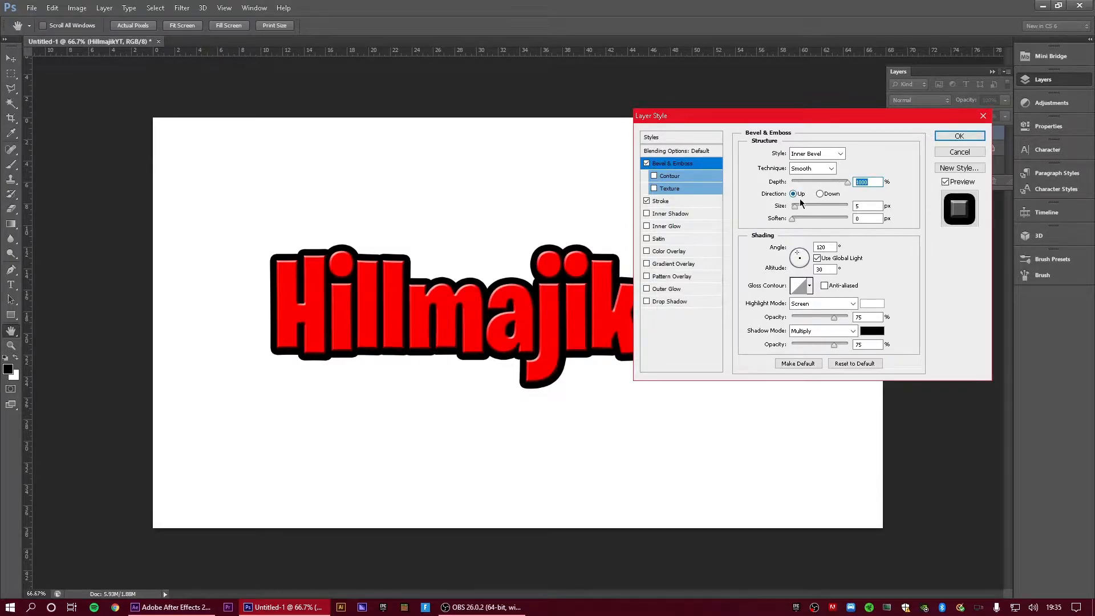
{"action": "left_click_drag", "start_coordinate": [876, 120], "coordinate": [967, 68]}
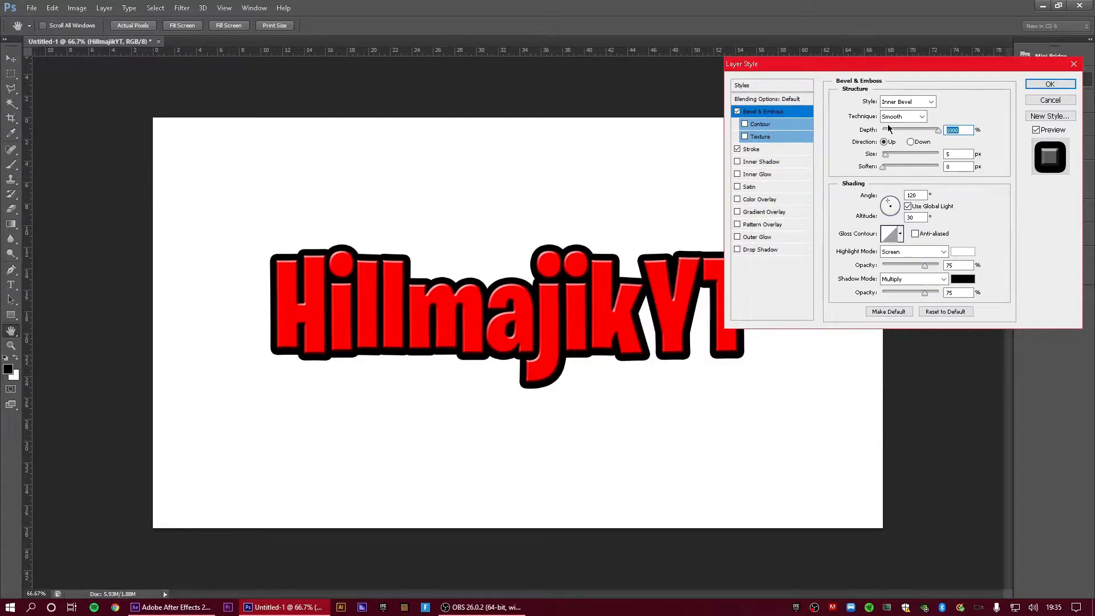
{"action": "left_click_drag", "start_coordinate": [894, 64], "coordinate": [854, 364]}
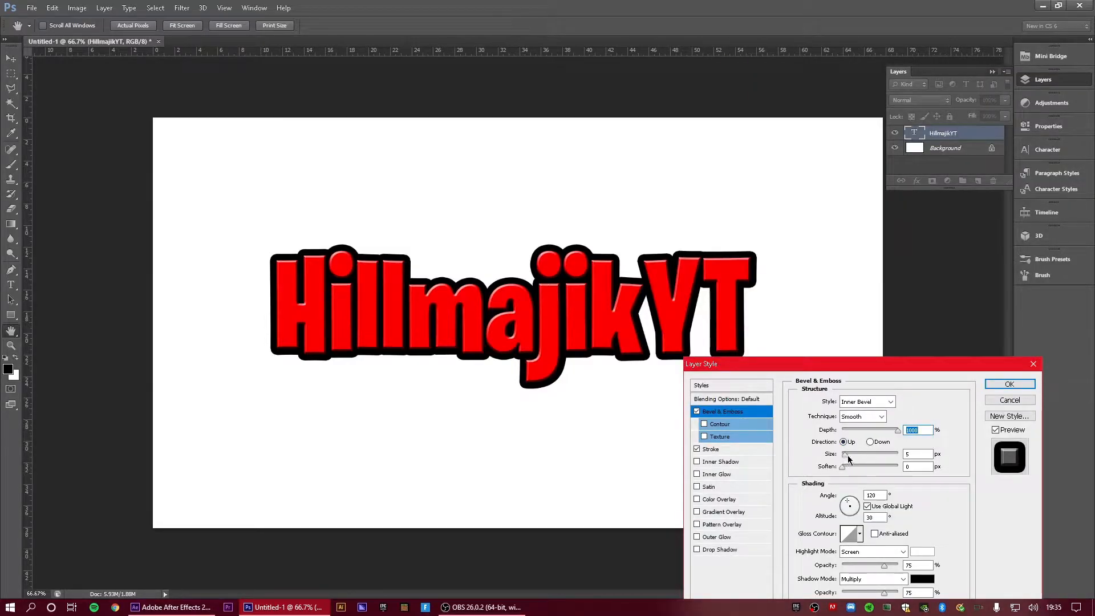
{"action": "left_click_drag", "start_coordinate": [848, 459], "coordinate": [849, 459]}
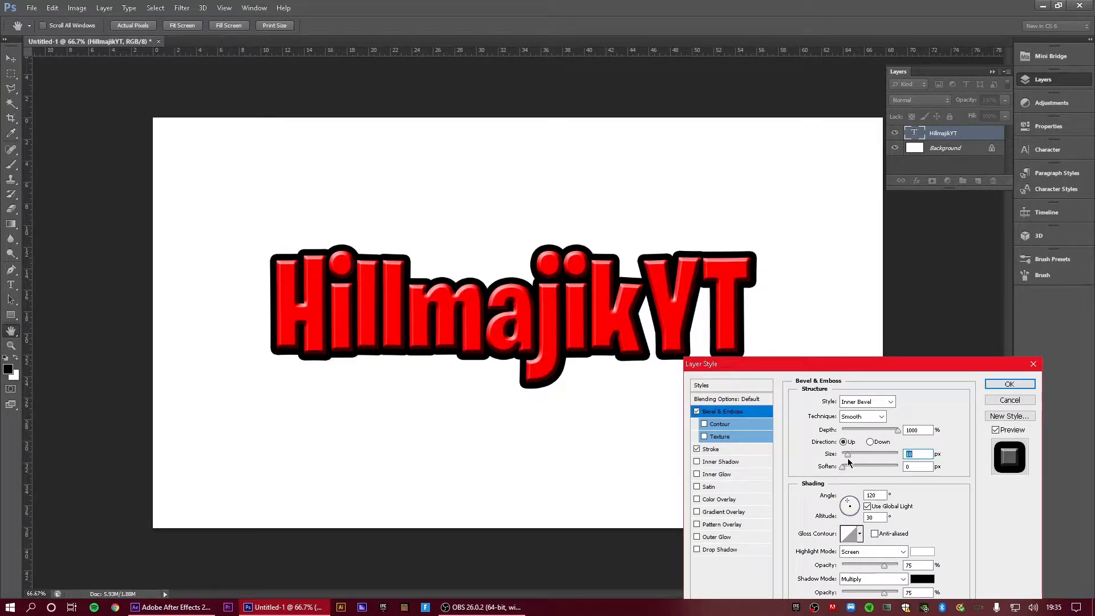
Enable Contour and Texture for the bevel, and reduce the texture scale to its minimum of 1%
{"action": "left_click", "coordinate": [705, 425]}
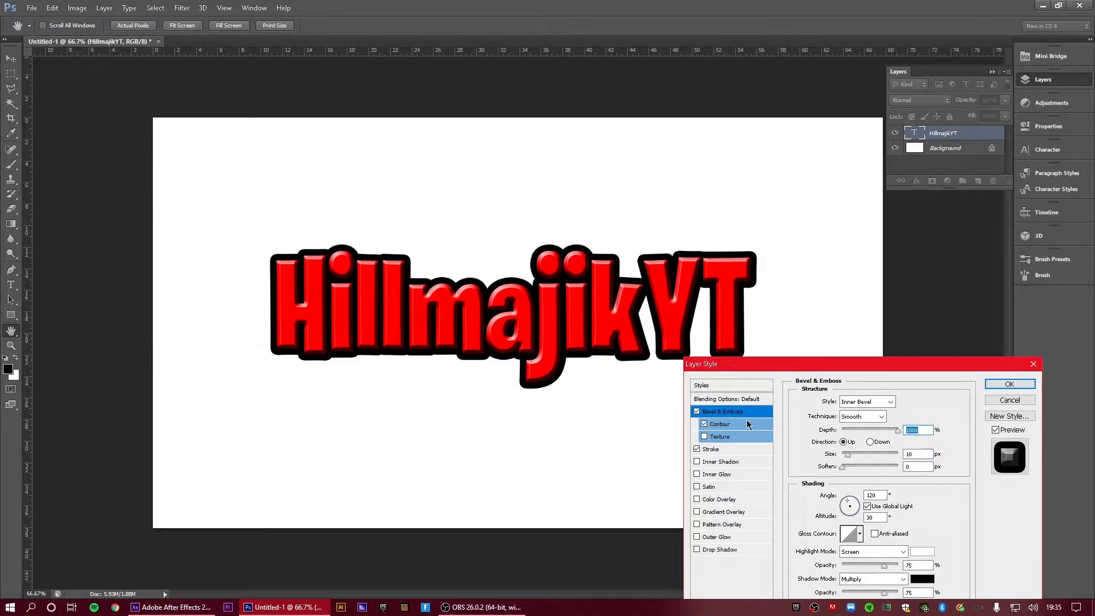
{"action": "left_click", "coordinate": [705, 437]}
{"action": "left_click", "coordinate": [719, 438]}
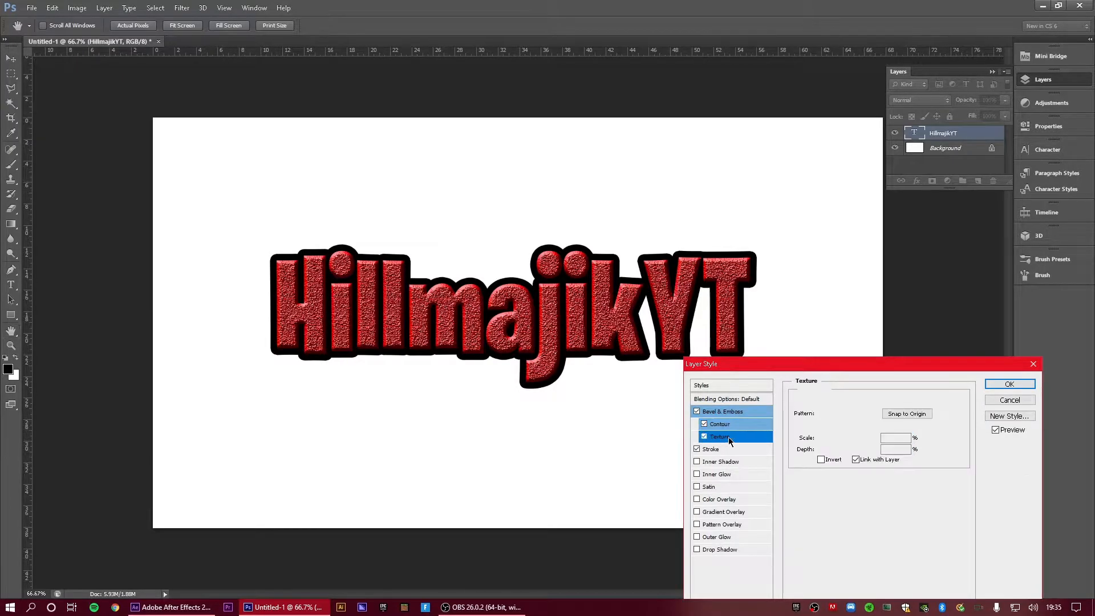
{"action": "left_click_drag", "start_coordinate": [845, 440], "coordinate": [796, 463]}
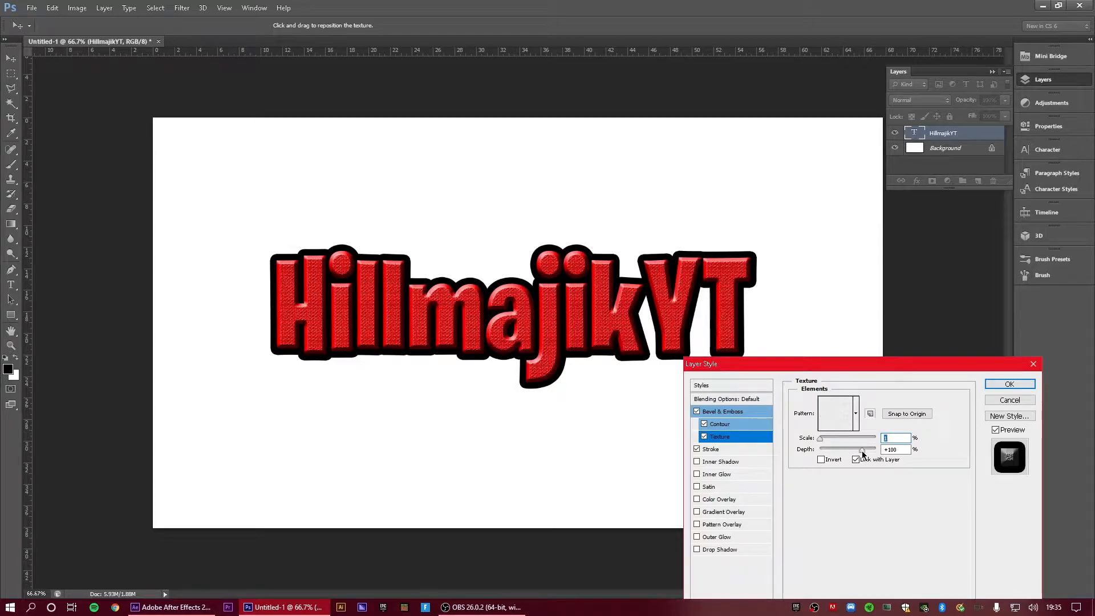
Lower the bevel texture depth to about +26%, apply the layer style, and hide the white Background layer
{"action": "left_click_drag", "start_coordinate": [862, 449], "coordinate": [857, 453]}
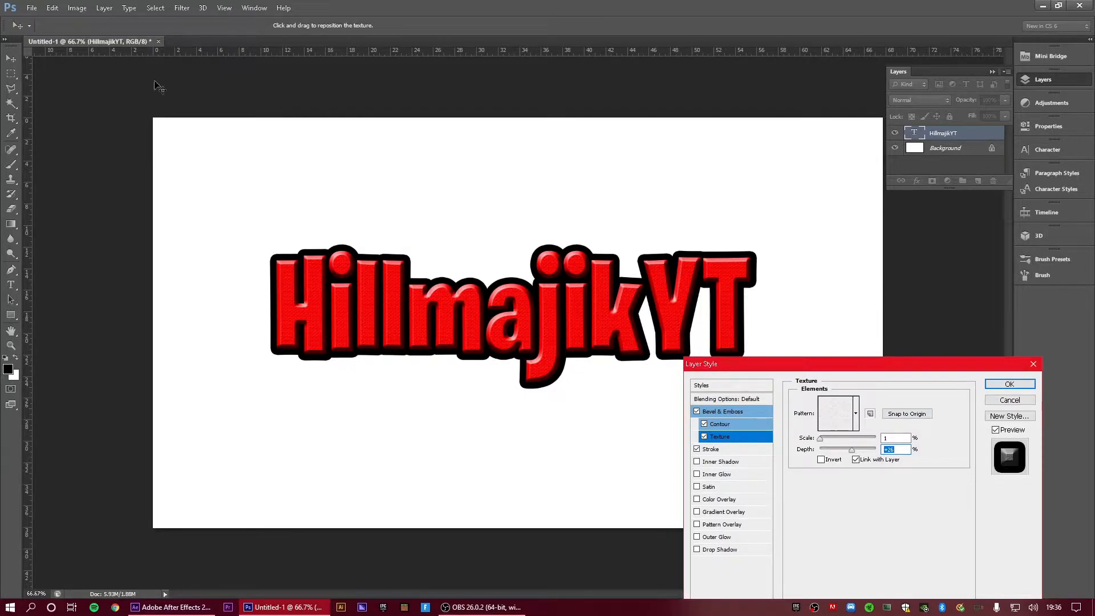
{"action": "left_click", "coordinate": [1031, 384]}
{"action": "scroll", "coordinate": [928, 158], "scroll_direction": "down", "scroll_amount": 1}
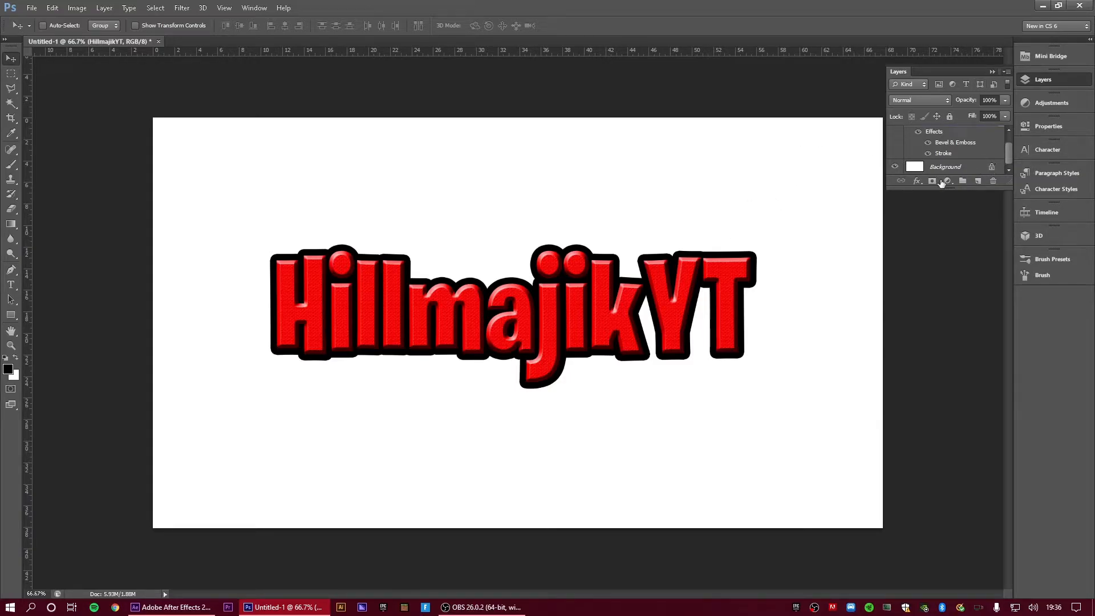
{"action": "left_click", "coordinate": [895, 167]}
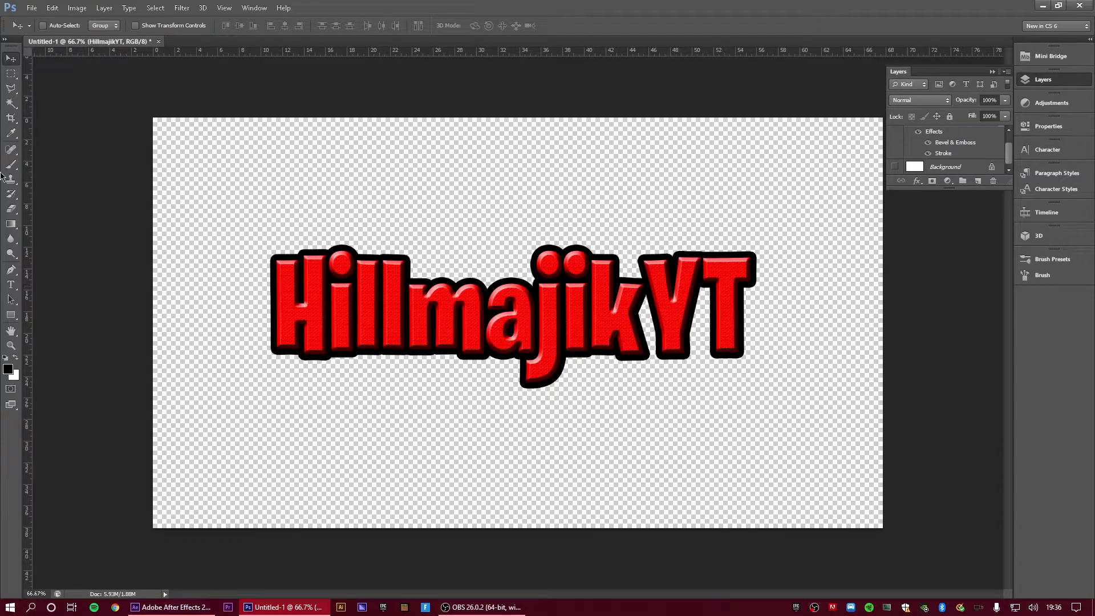
Save the transparent artwork as TEXT.png in PNG format on Storage (E:), replacing the existing file and keeping Smallest / Slow compression without interlacing
{"action": "left_click", "coordinate": [33, 6]}
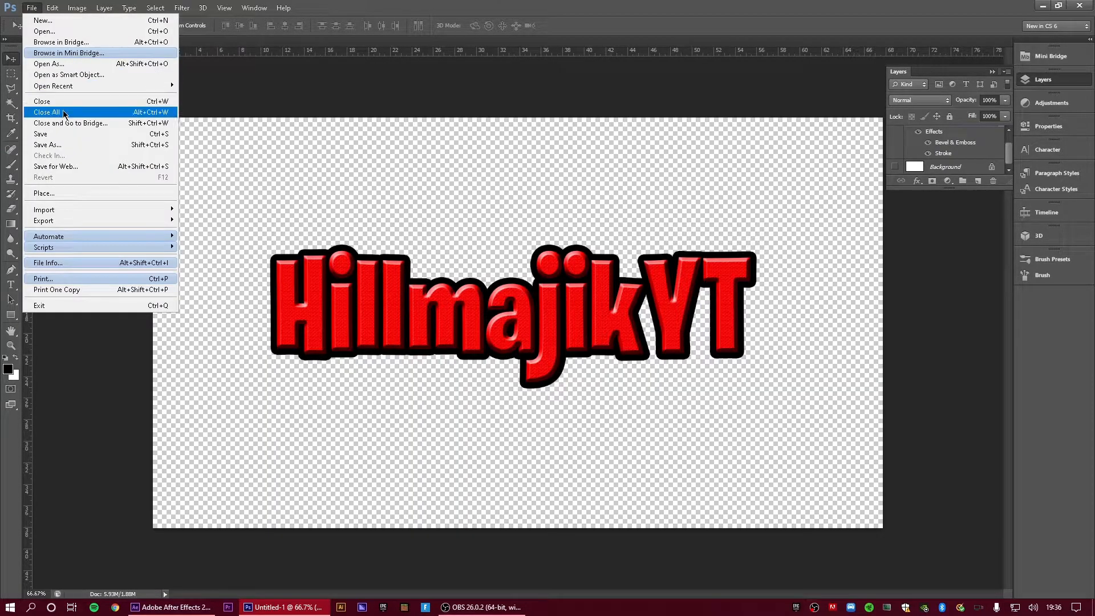
{"action": "left_click", "coordinate": [47, 144]}
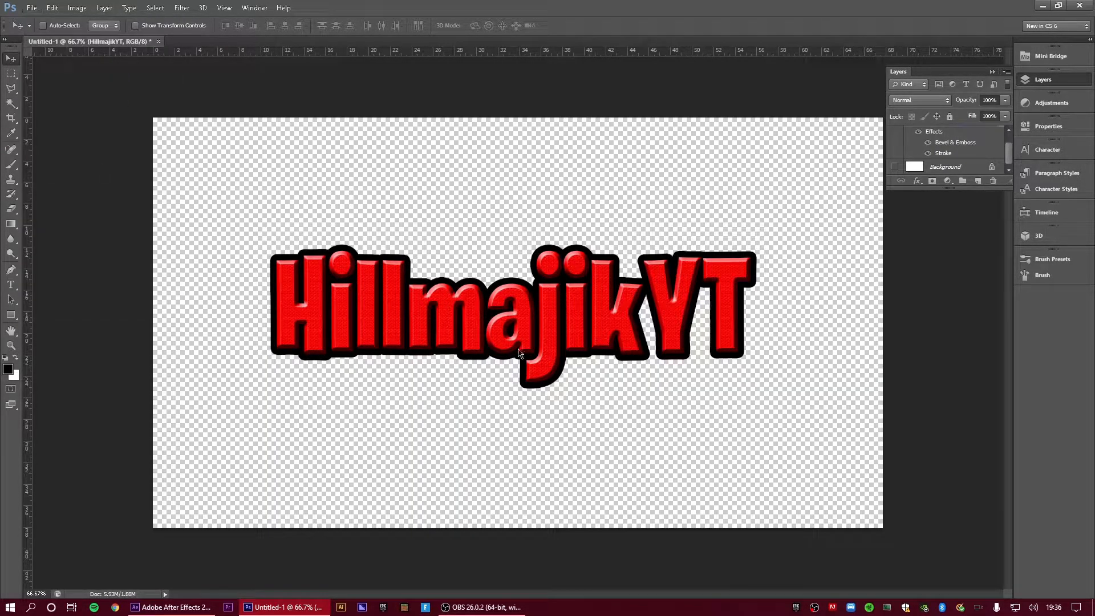
{"action": "left_click", "coordinate": [577, 302]}
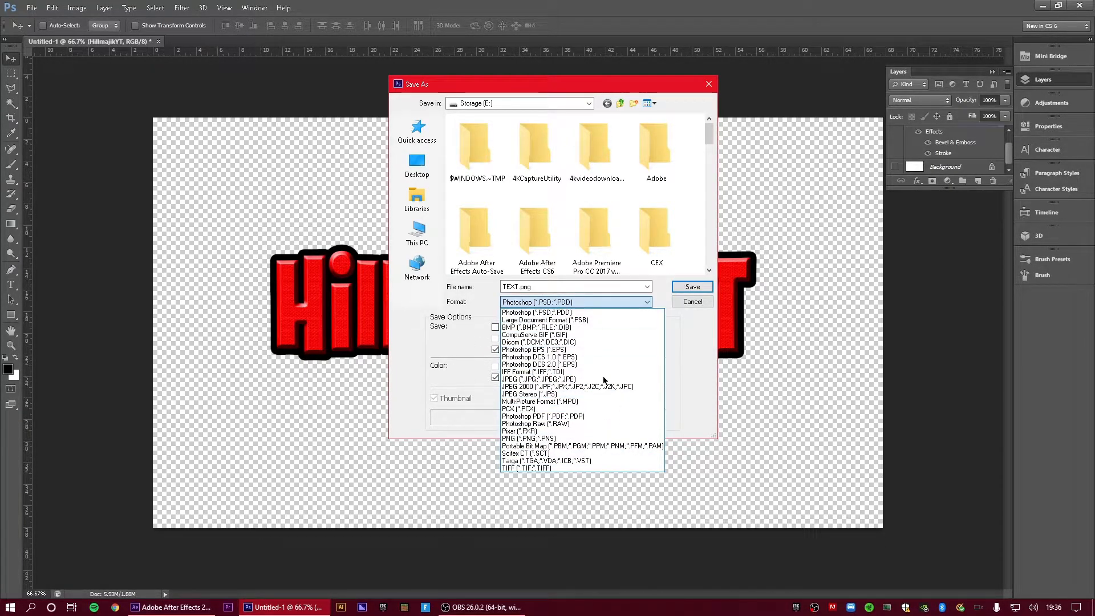
{"action": "left_click", "coordinate": [542, 439]}
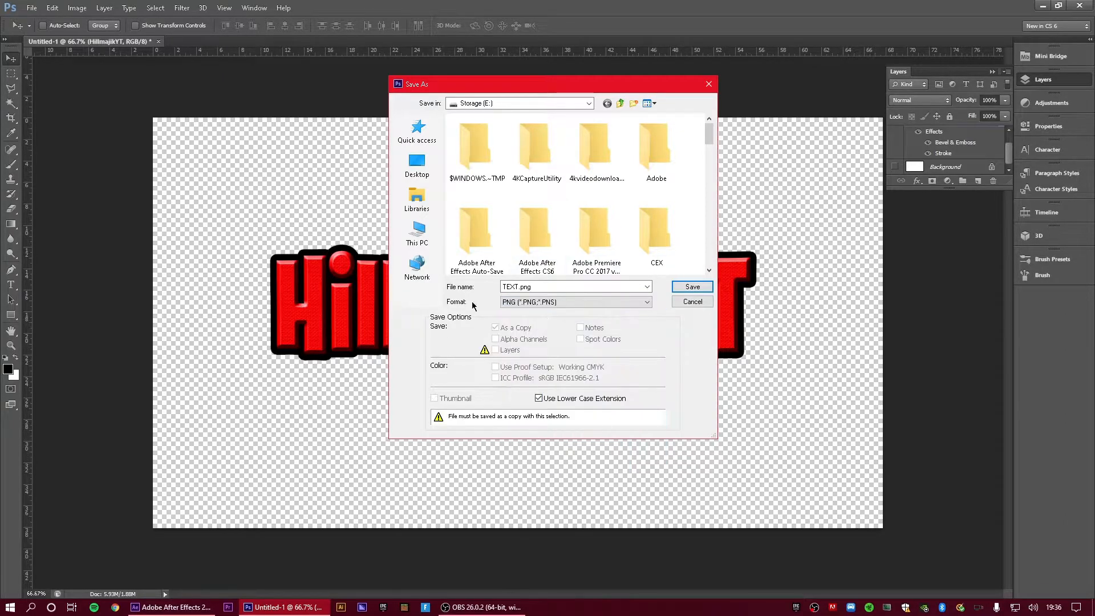
{"action": "left_click", "coordinate": [693, 286]}
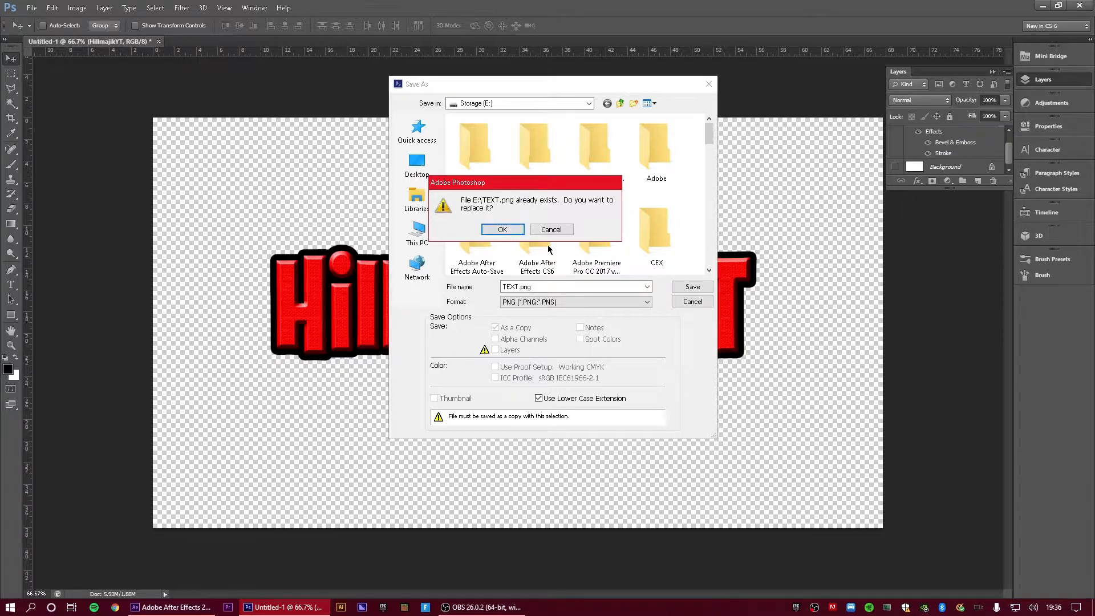
{"action": "left_click", "coordinate": [505, 230]}
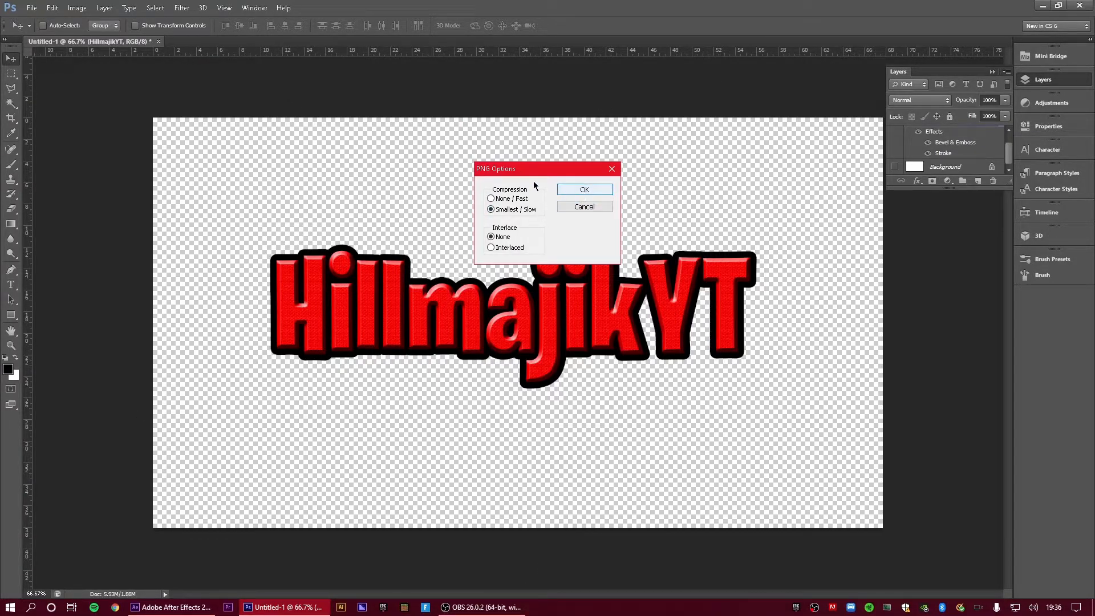
{"action": "left_click", "coordinate": [585, 189]}
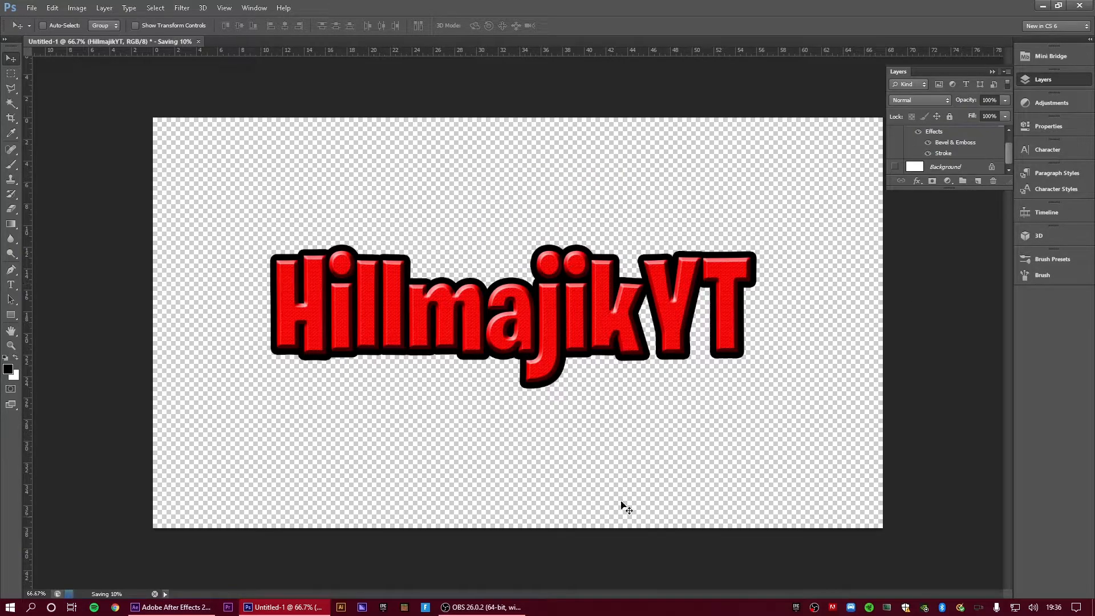
Close Photoshop and return to the TWITCH ANIMATION project in After Effects
{"action": "left_click", "coordinate": [313, 608]}
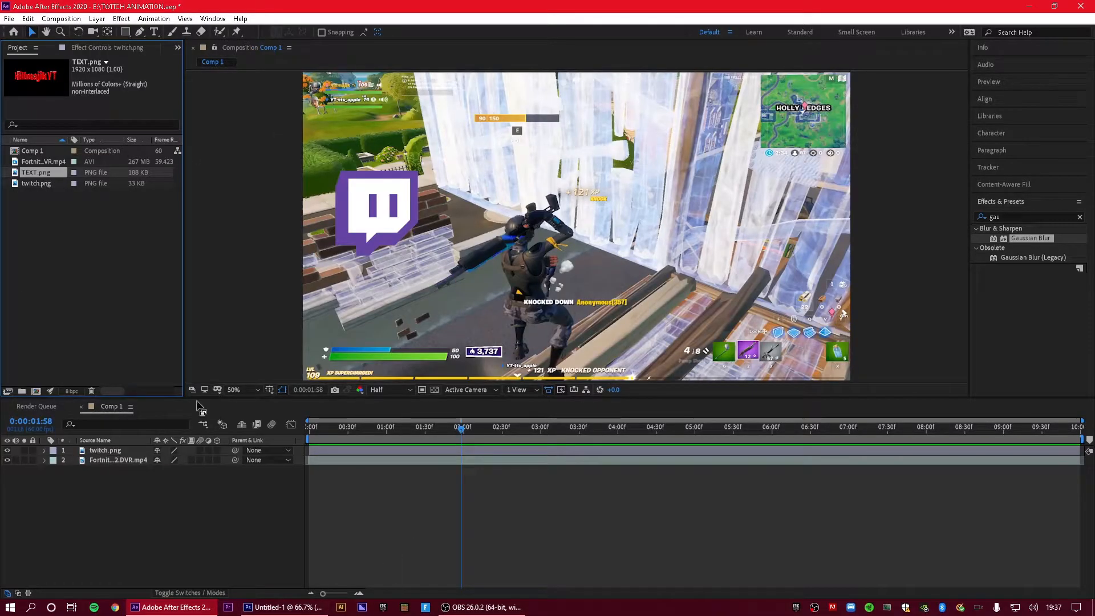
{"action": "left_click", "coordinate": [289, 608]}
{"action": "right_click", "coordinate": [289, 613]}
{"action": "left_click", "coordinate": [254, 587]}
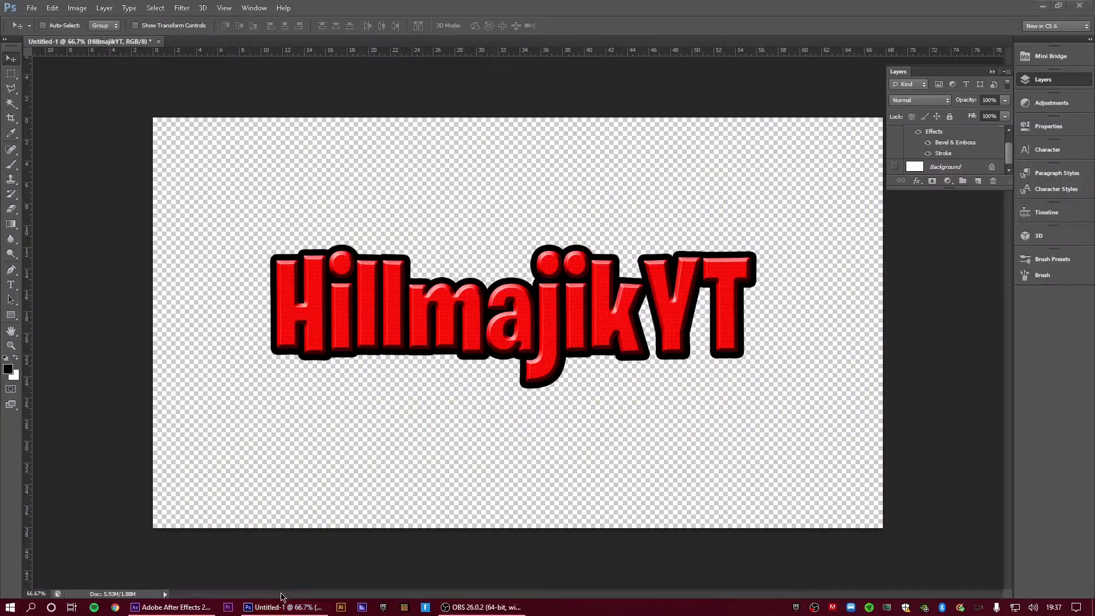
{"action": "left_click", "coordinate": [534, 230]}
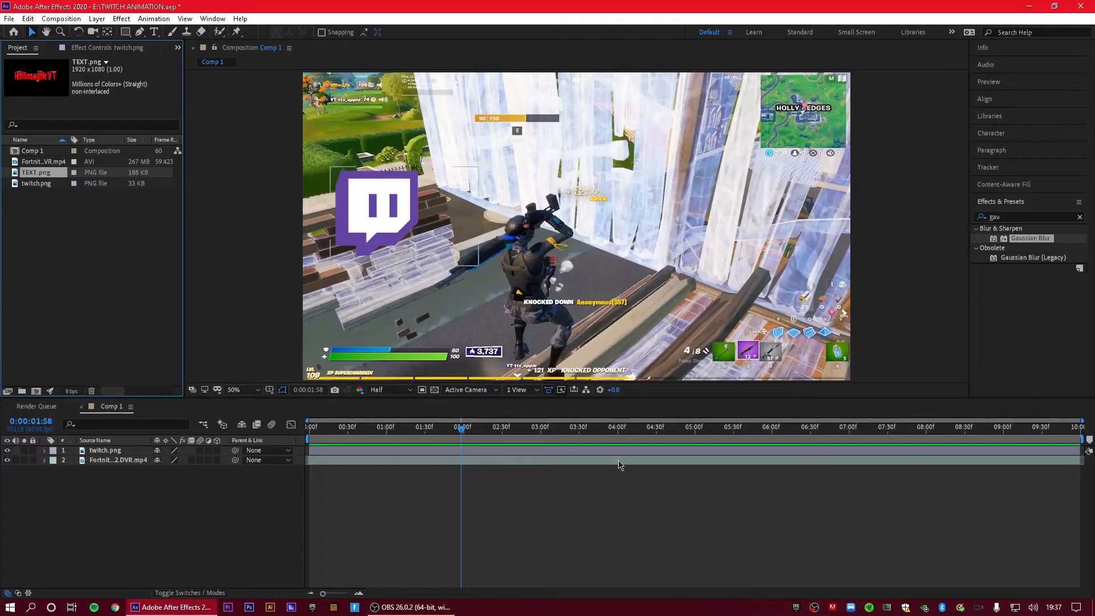
Add TEXT.png as the top layer of Comp 1 and place it directly to the right of the Twitch logo
{"action": "left_click_drag", "start_coordinate": [36, 173], "coordinate": [131, 454]}
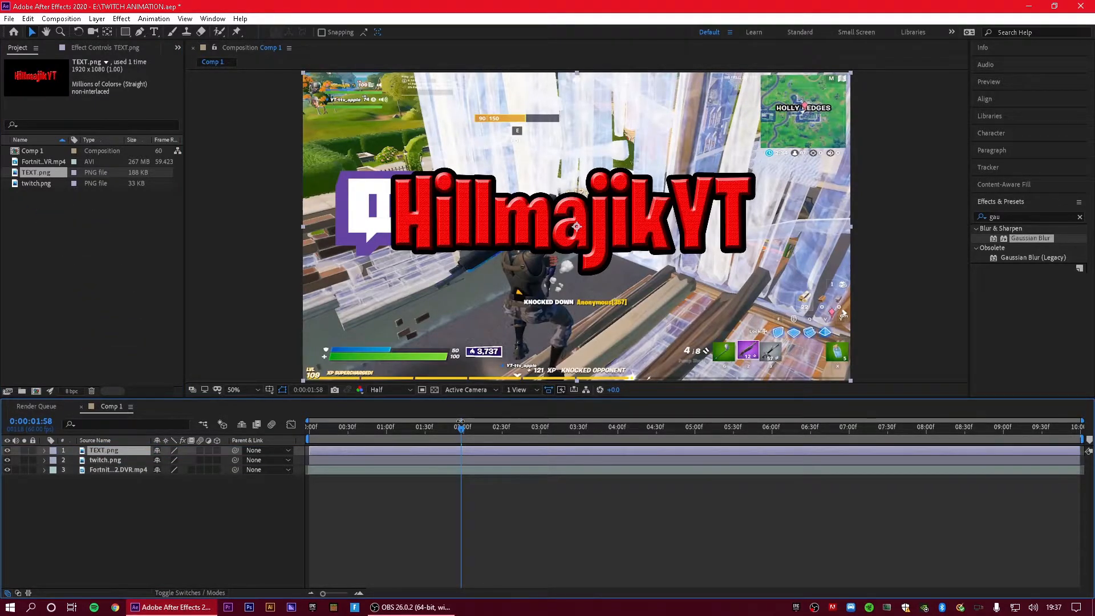
{"action": "left_click_drag", "start_coordinate": [461, 430], "coordinate": [494, 453]}
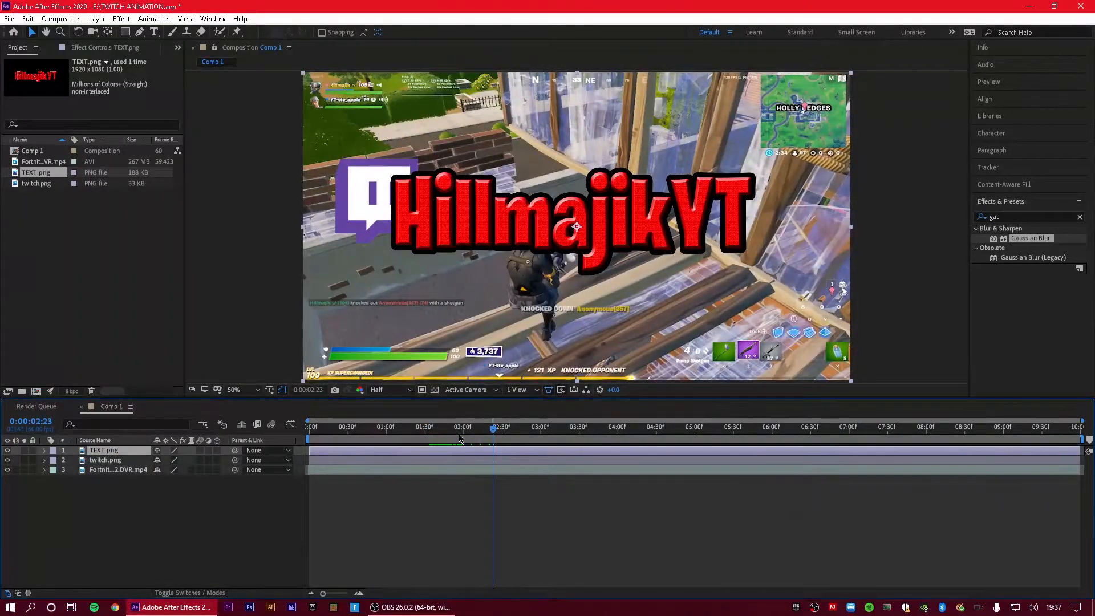
{"action": "left_click", "coordinate": [134, 460]}
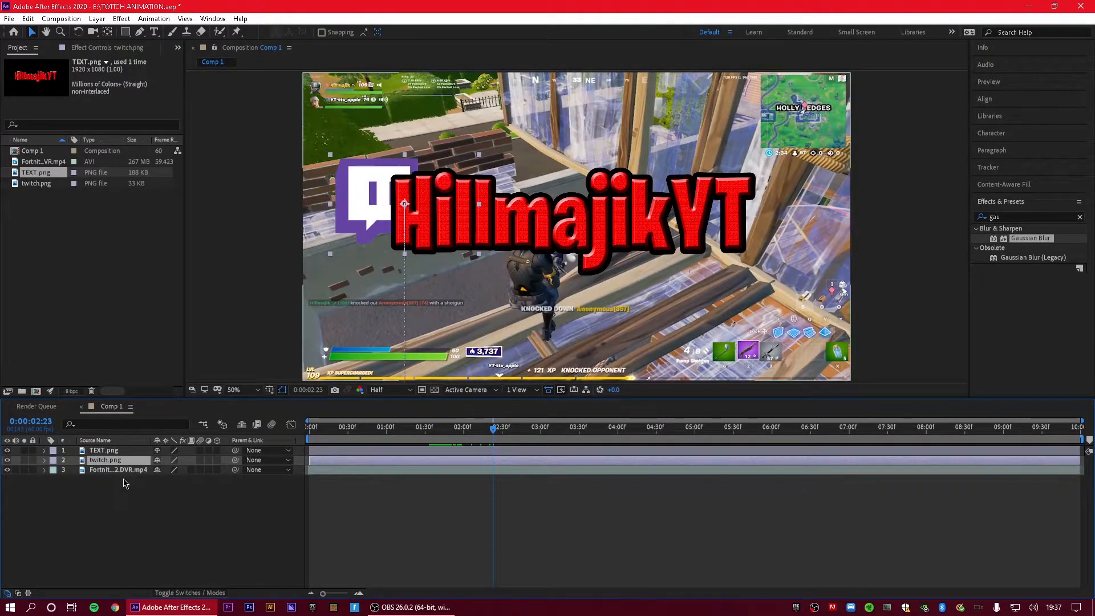
{"action": "key", "text": "p"}
{"action": "left_click_drag", "start_coordinate": [497, 433], "coordinate": [445, 447]}
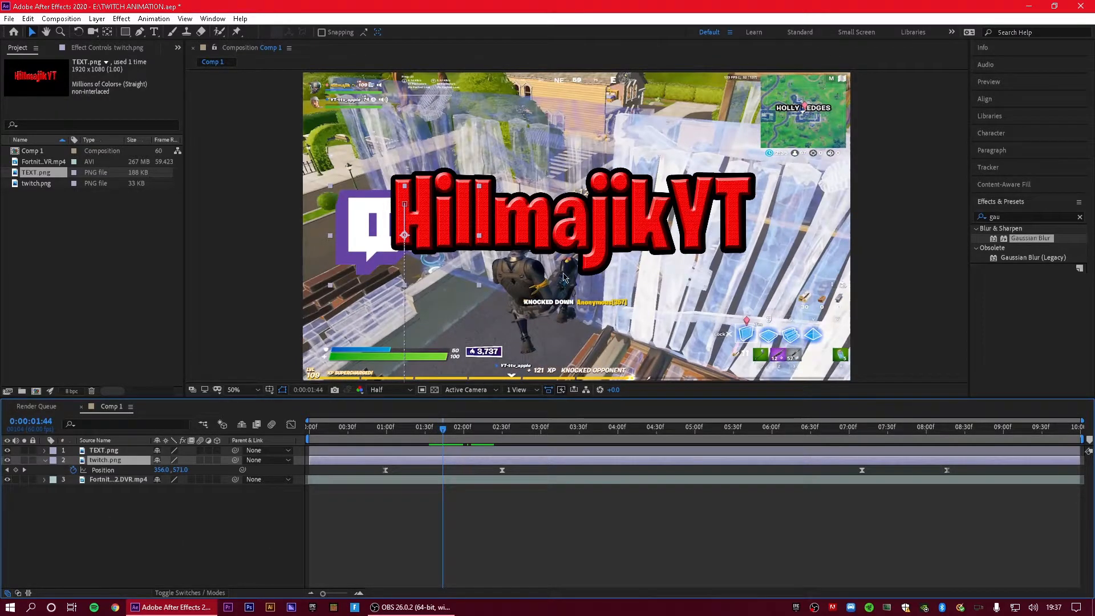
{"action": "left_click_drag", "start_coordinate": [585, 228], "coordinate": [616, 236]}
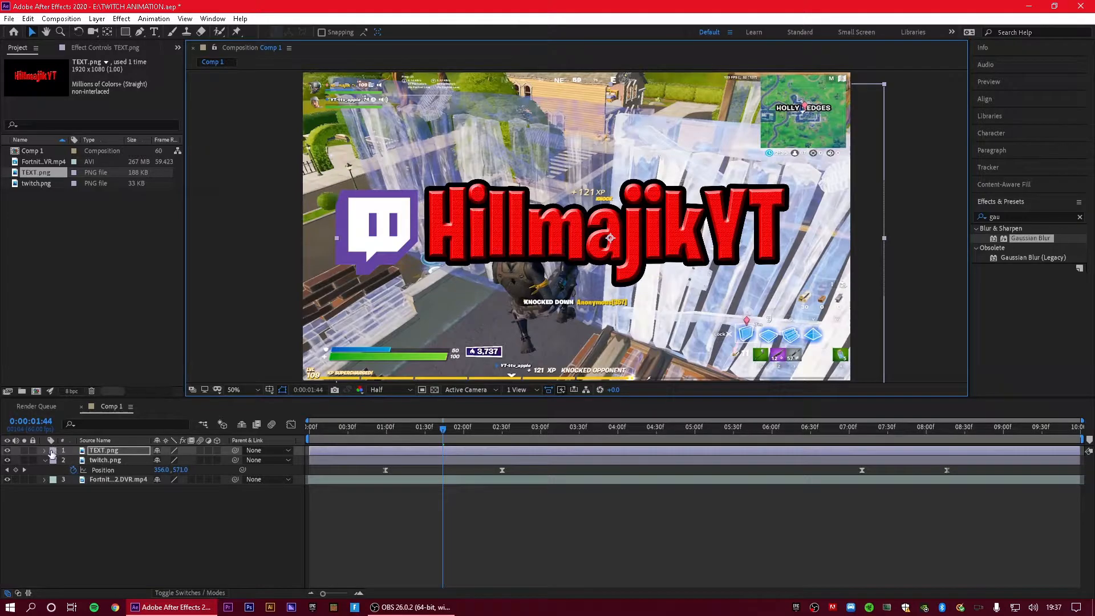
At 0:00:01:44, keyframe the TEXT.png layer's Position at 1078, 1457, below the visible frame
{"action": "left_click", "coordinate": [46, 460]}
{"action": "left_click", "coordinate": [44, 451]}
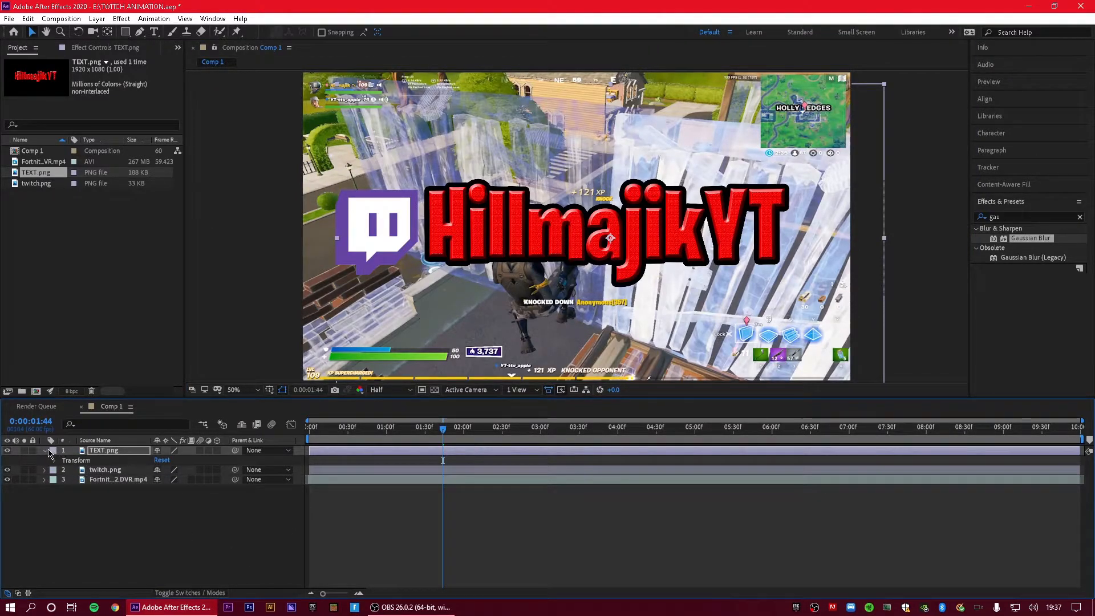
{"action": "left_click", "coordinate": [46, 451]}
{"action": "key", "text": "p"}
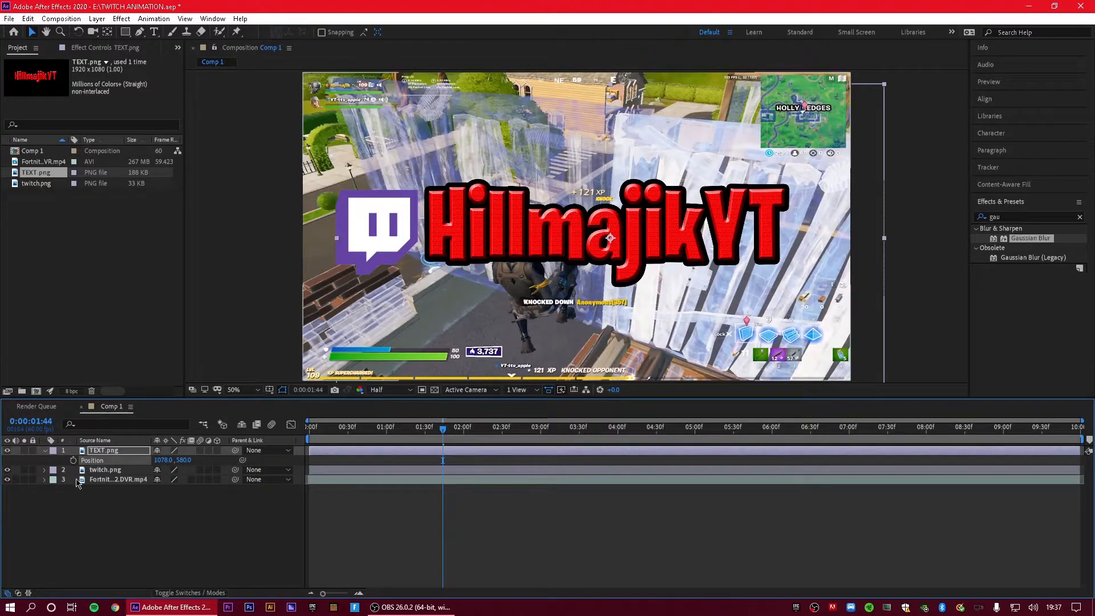
{"action": "left_click_drag", "start_coordinate": [186, 463], "coordinate": [696, 450]}
At 0:00:02:57, keyframe the TEXT.png Position at 1078, 481 beside the Twitch logo, and preview the entrance
{"action": "left_click_drag", "start_coordinate": [445, 435], "coordinate": [538, 463]}
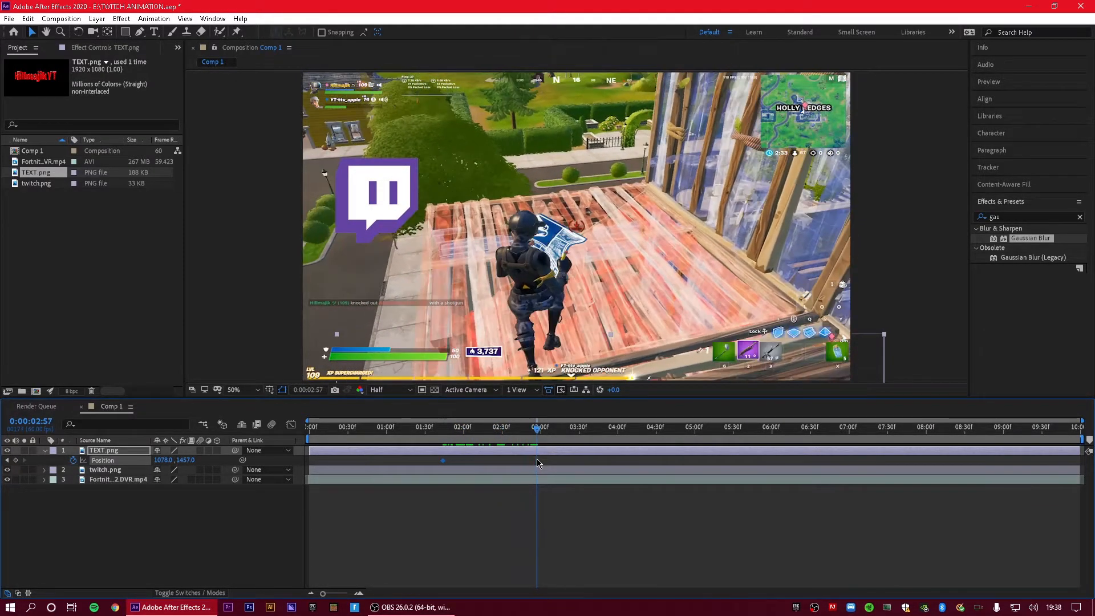
{"action": "left_click_drag", "start_coordinate": [186, 463], "coordinate": [21, 469]}
{"action": "left_click_drag", "start_coordinate": [189, 461], "coordinate": [137, 467]}
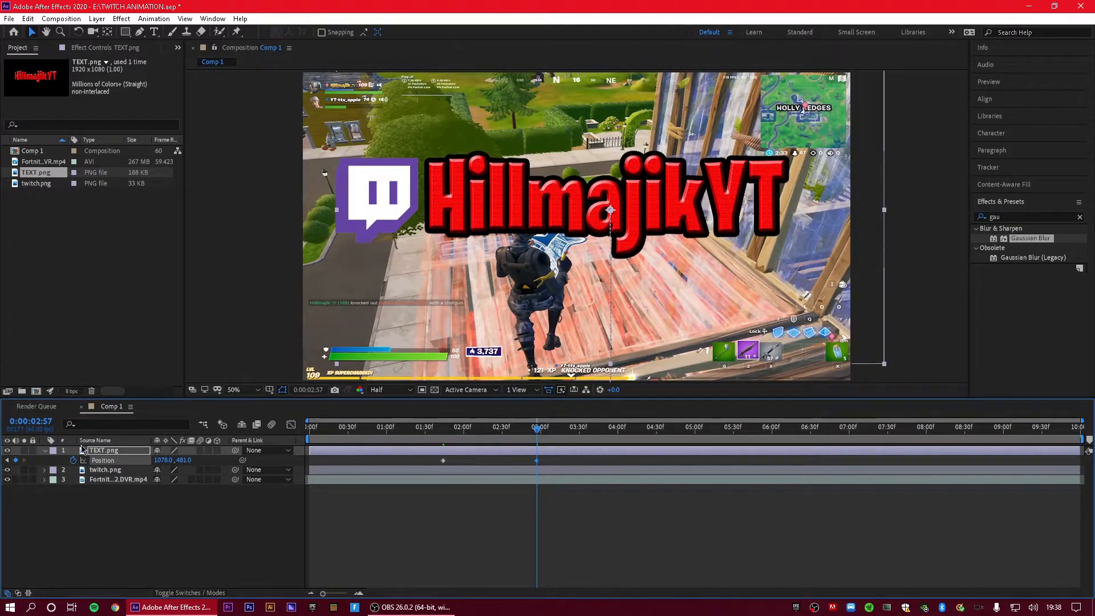
{"action": "key", "text": "space"}
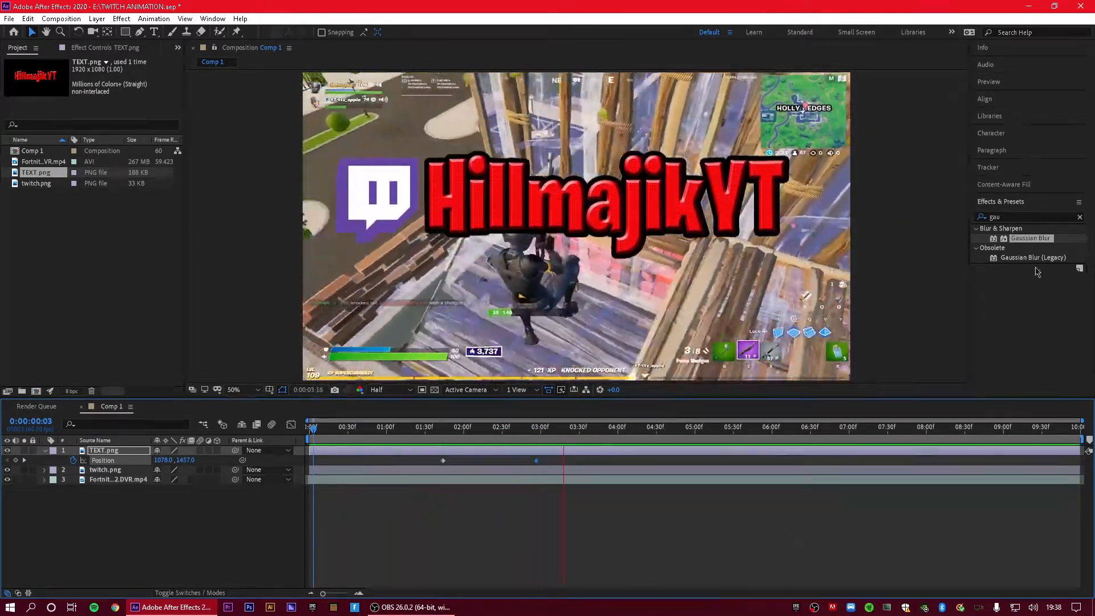
Move the second TEXT.png Position keyframe to about 0:00:03:05 and apply Easy Ease to both keyframes
{"action": "left_click_drag", "start_coordinate": [548, 430], "coordinate": [546, 463]}
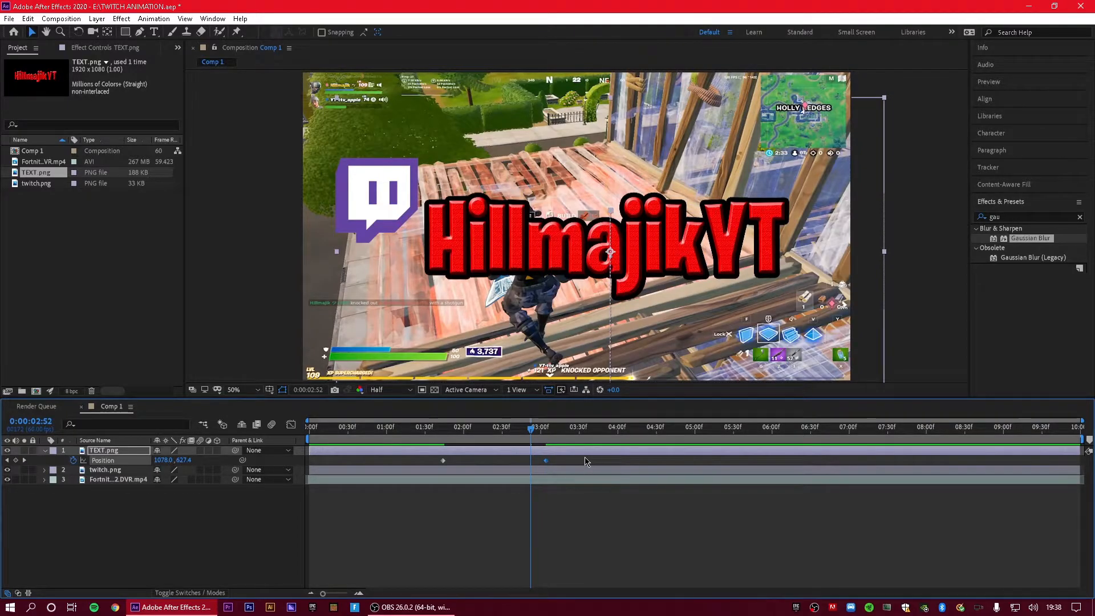
{"action": "left_click_drag", "start_coordinate": [603, 469], "coordinate": [637, 439]}
{"action": "left_click", "coordinate": [546, 460]}
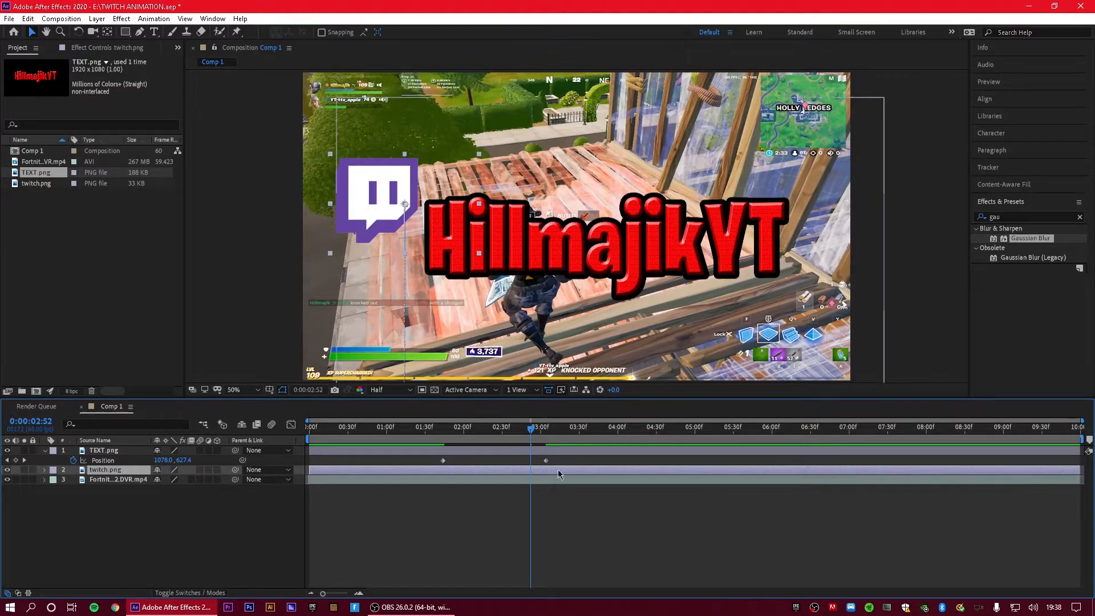
{"action": "left_click_drag", "start_coordinate": [568, 463], "coordinate": [443, 464]}
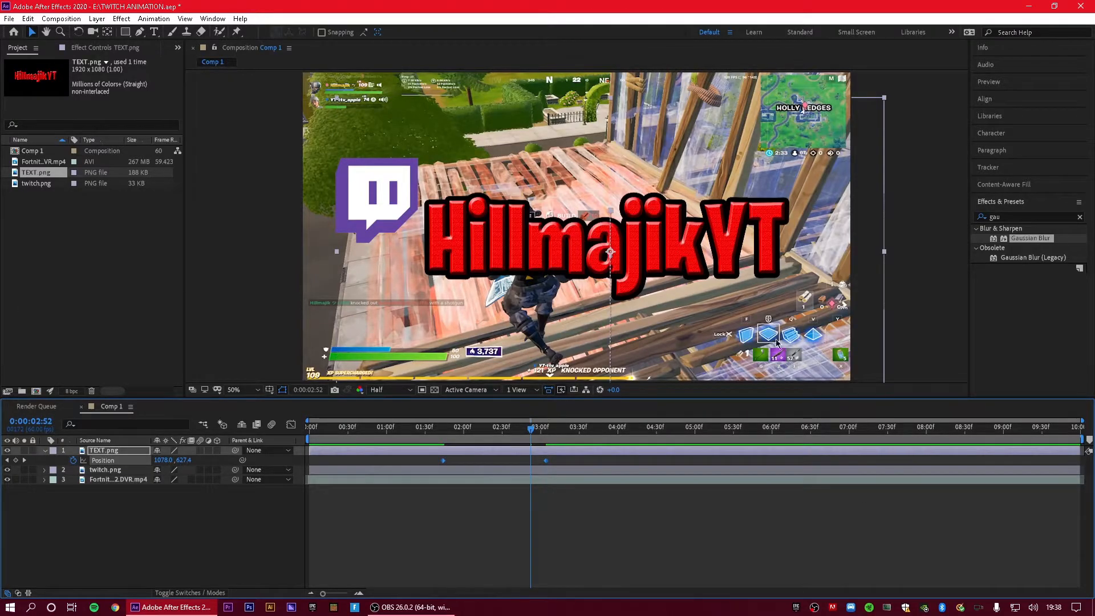
{"action": "key", "text": "F9"}
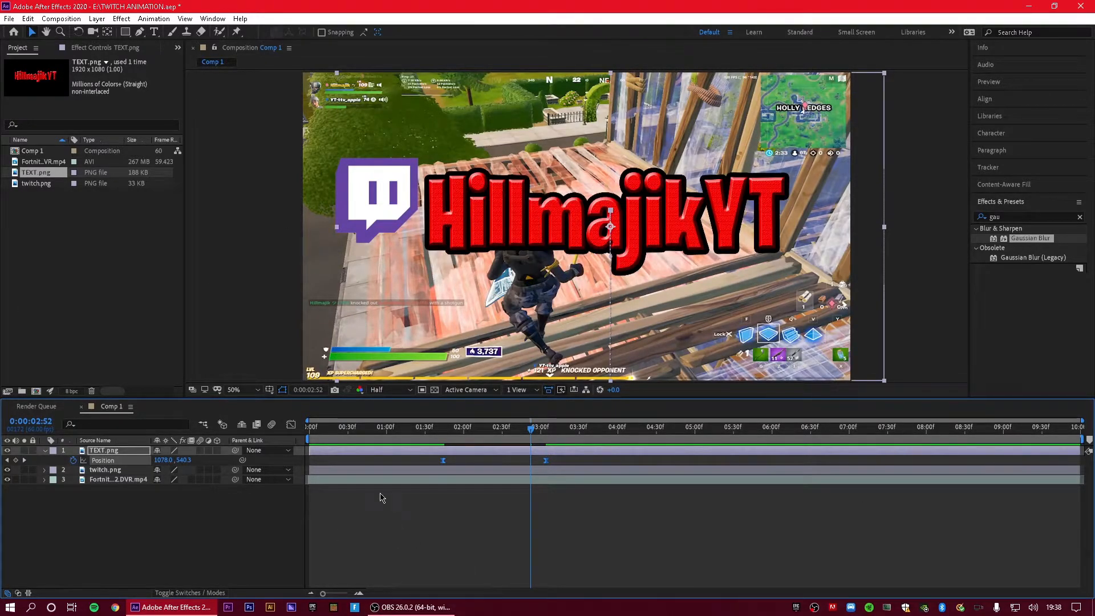
Reshape the text's Position speed graph to peak early at about 3000 px/sec with a long slowdown, and preview it
{"action": "left_click", "coordinate": [292, 425]}
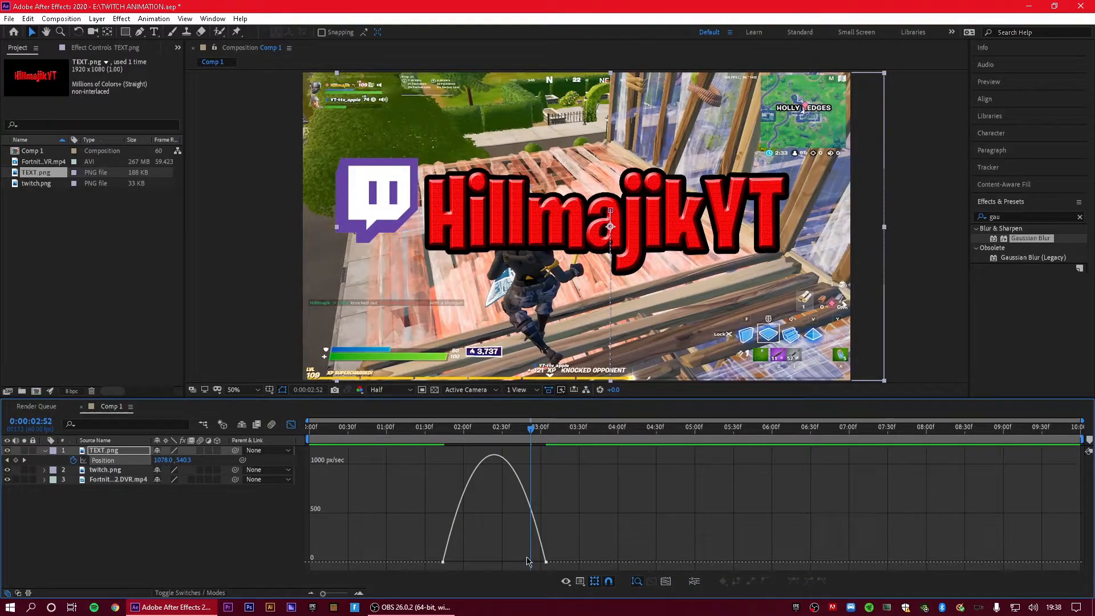
{"action": "left_click_drag", "start_coordinate": [557, 559], "coordinate": [495, 562]}
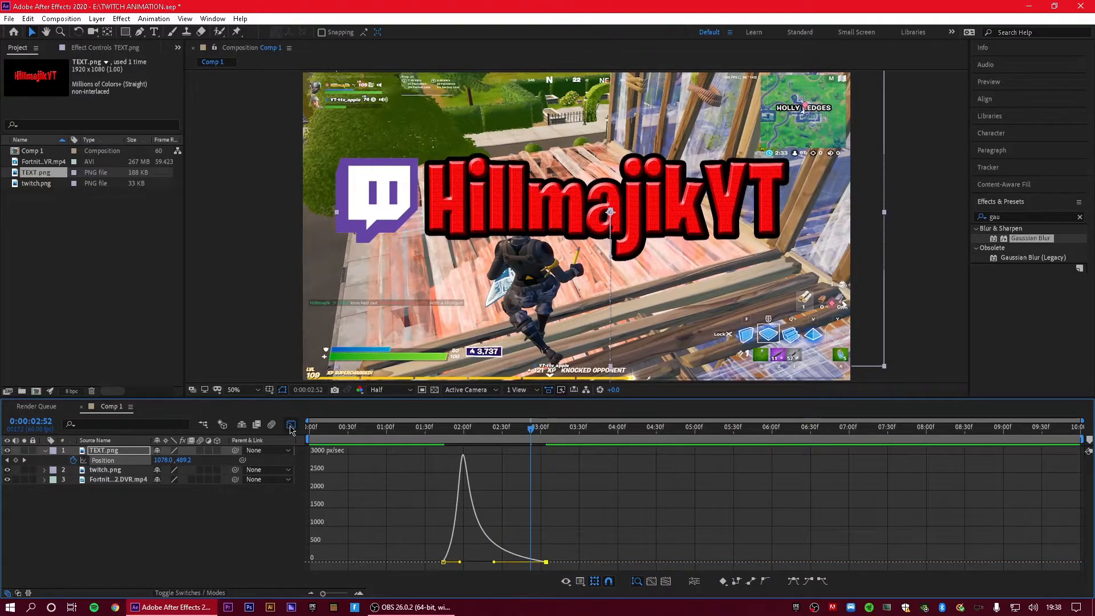
{"action": "left_click", "coordinate": [291, 425]}
{"action": "left_click_drag", "start_coordinate": [525, 444], "coordinate": [461, 445]}
{"action": "key", "text": "space"}
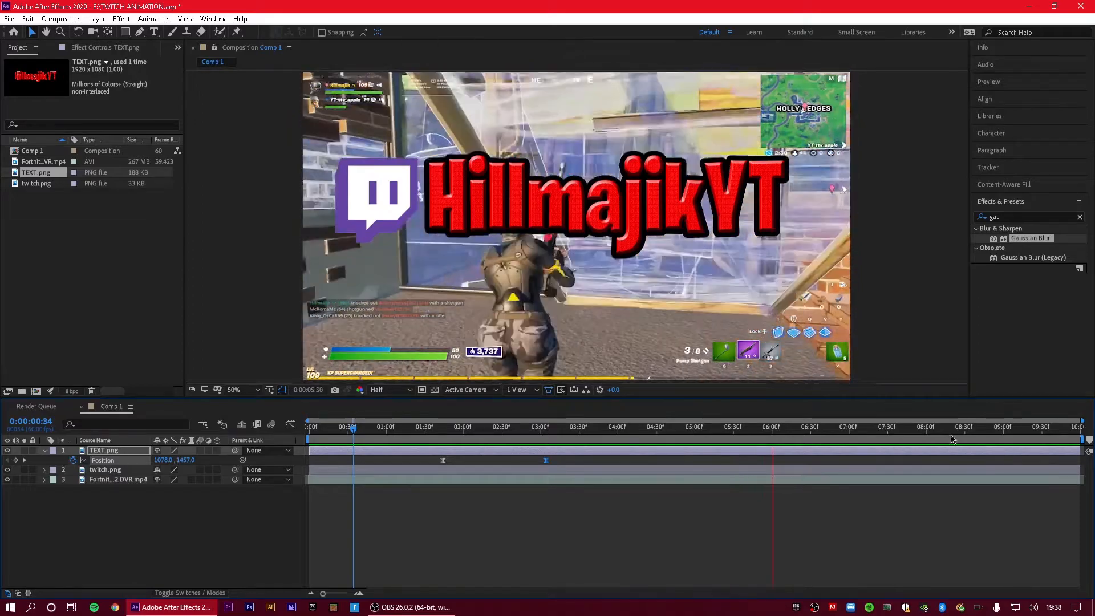
Add a TEXT.png Position keyframe at 0:00:07:20 that holds the current position, and check the timing of the logo's exit
{"action": "left_click_drag", "start_coordinate": [898, 433], "coordinate": [877, 438]}
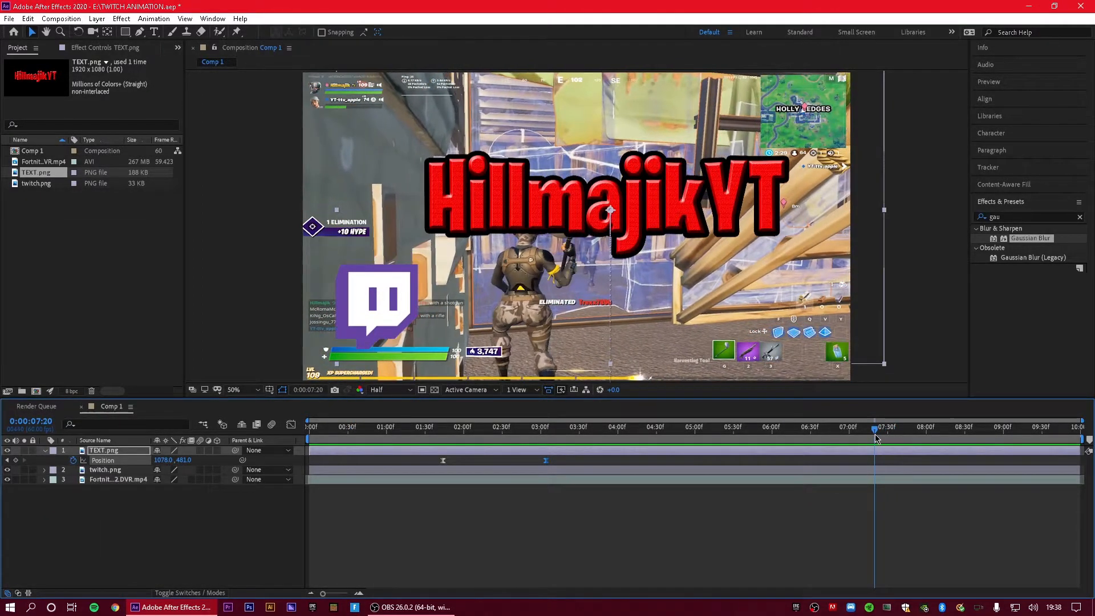
{"action": "left_click", "coordinate": [15, 460]}
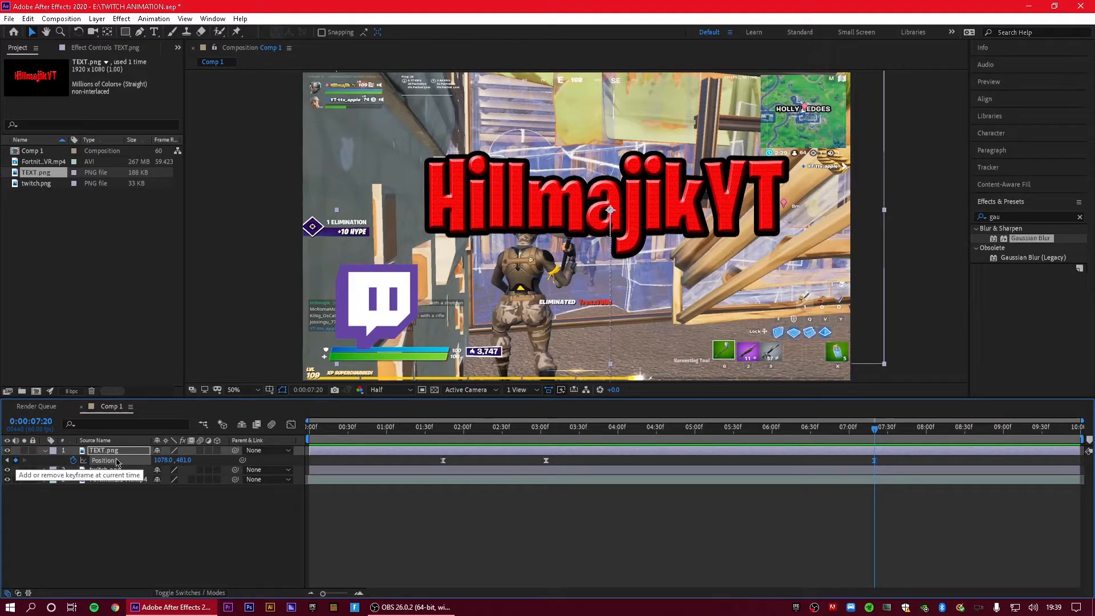
{"action": "left_click_drag", "start_coordinate": [967, 437], "coordinate": [871, 448]}
{"action": "key", "text": "space"}
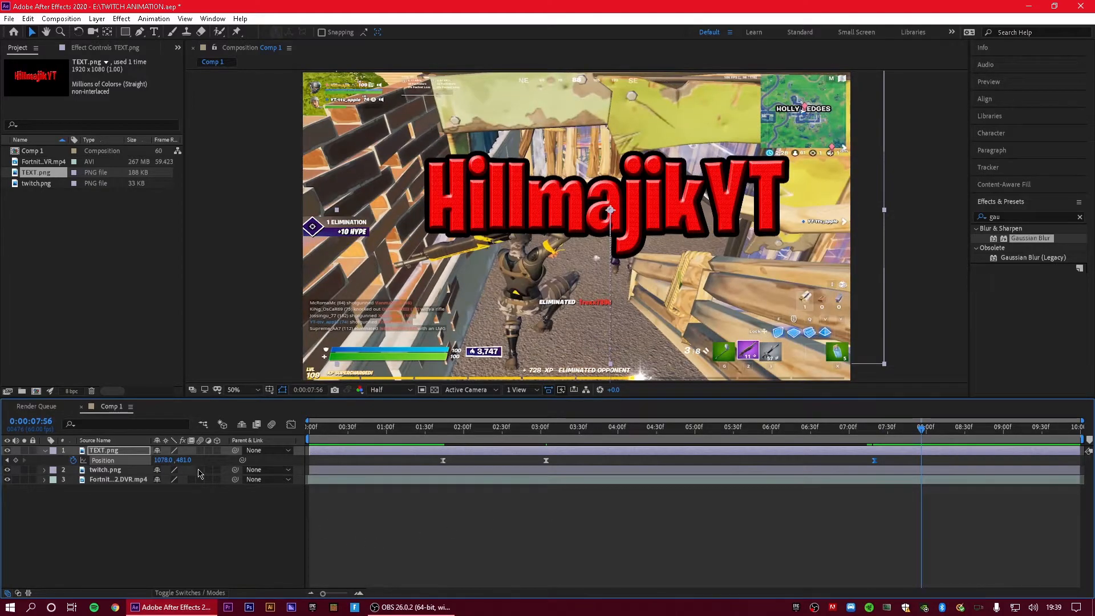
At 0:00:07:56, keyframe the text's Position at 1078, 1670, and shift the preceding hold keyframe to about 0:00:07:06
{"action": "left_click_drag", "start_coordinate": [182, 461], "coordinate": [855, 461]}
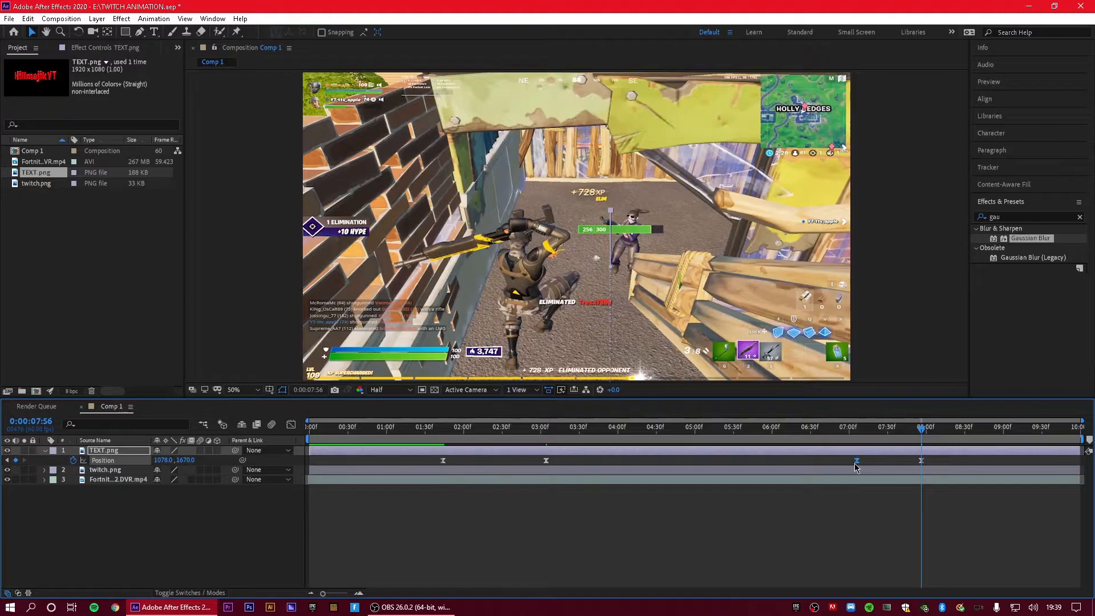
{"action": "left_click_drag", "start_coordinate": [922, 431], "coordinate": [841, 432]}
{"action": "key", "text": "space"}
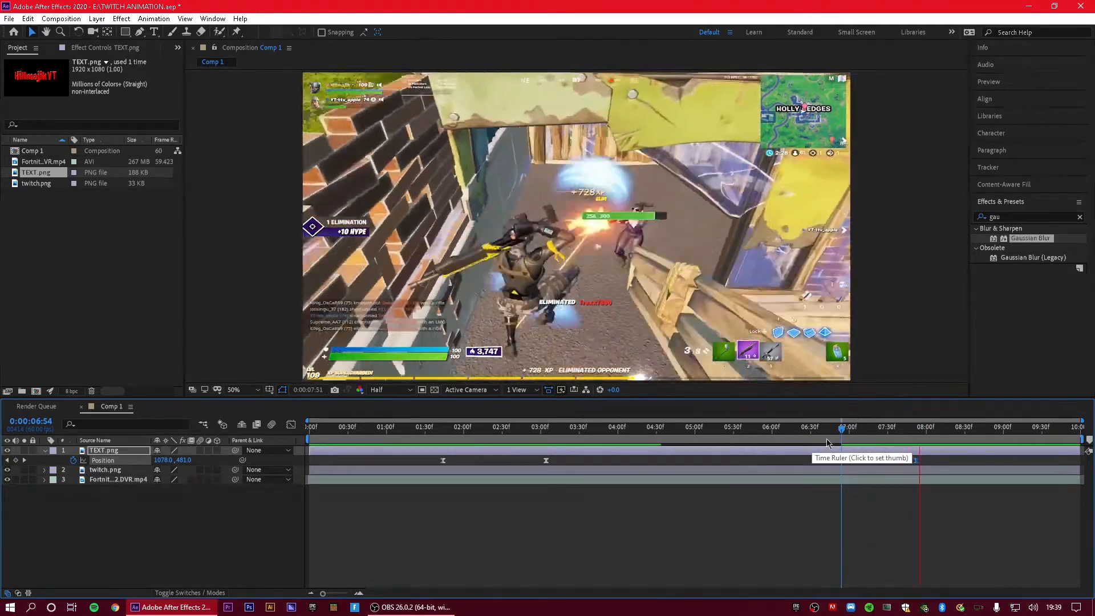
Move the text's exit Position keyframes to about 0:00:07:24 and 0:00:08:28, previewing the exit against the logo
{"action": "left_click_drag", "start_coordinate": [920, 461], "coordinate": [962, 461]}
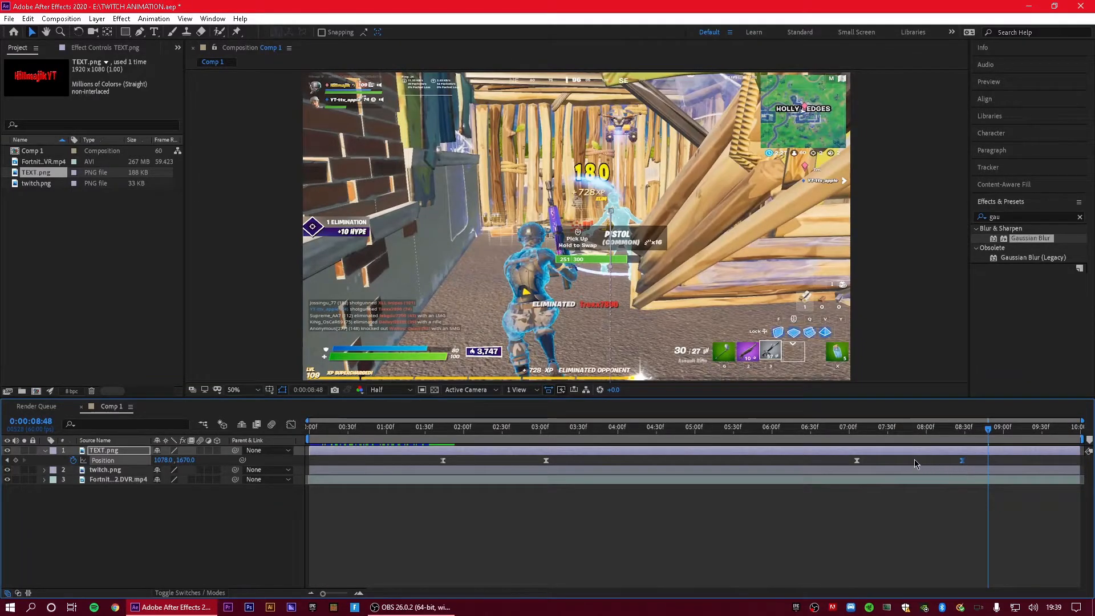
{"action": "left_click", "coordinate": [865, 462]}
{"action": "left_click_drag", "start_coordinate": [856, 461], "coordinate": [846, 435]}
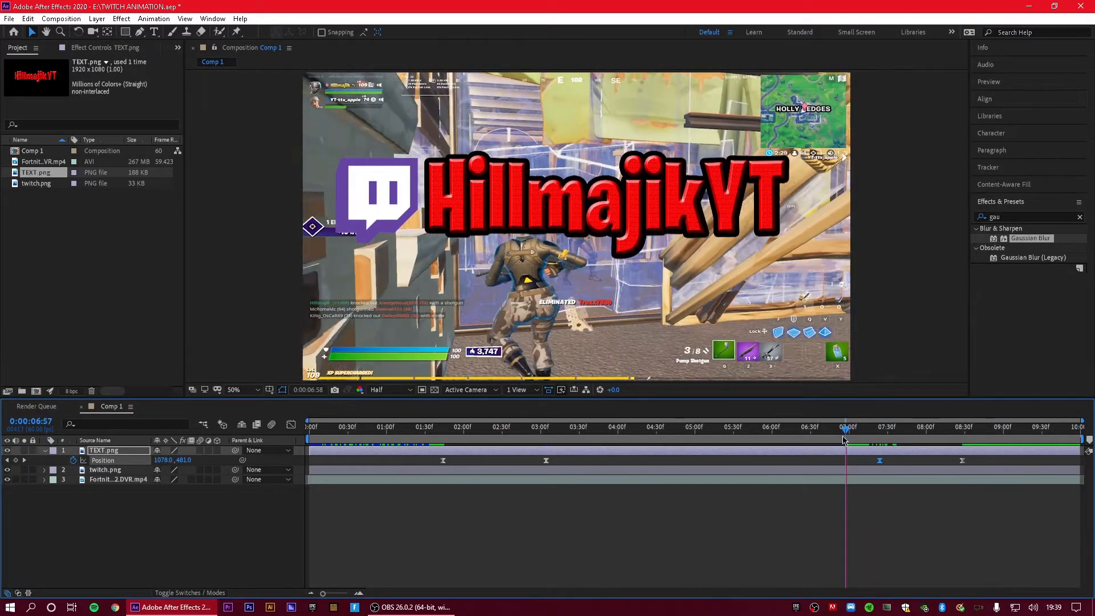
{"action": "key", "text": "space"}
{"action": "left_click_drag", "start_coordinate": [963, 461], "coordinate": [986, 468]}
{"action": "left_click_drag", "start_coordinate": [959, 428], "coordinate": [807, 453]}
{"action": "key", "text": "space"}
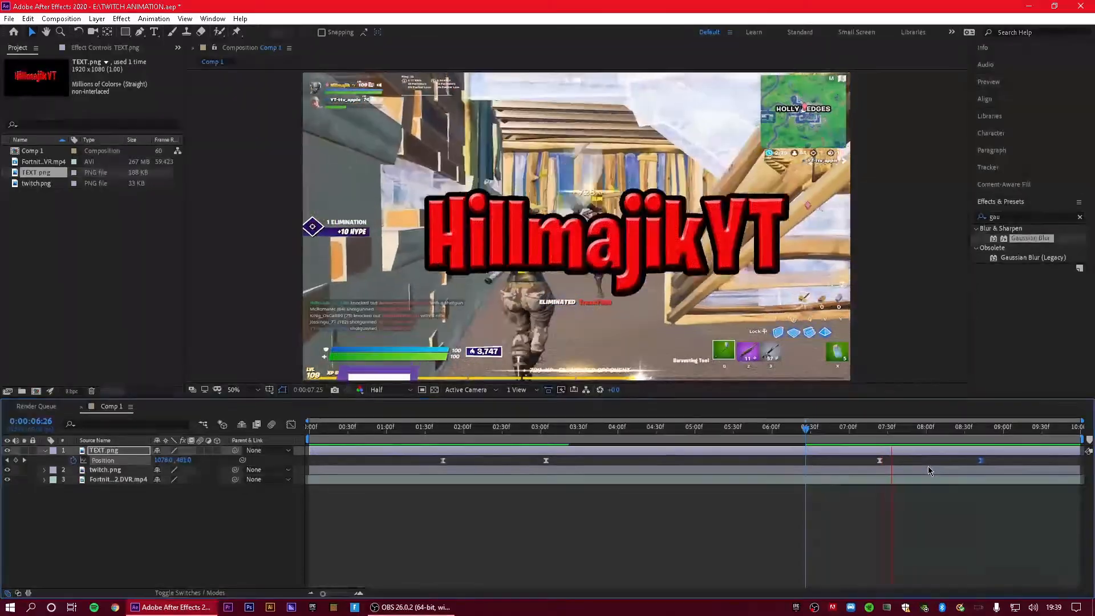
Shorten the last keyframe's influence in the text's Position speed graph so the exit peaks above 2000 px/sec, and preview it
{"action": "key", "text": "shift+F3"}
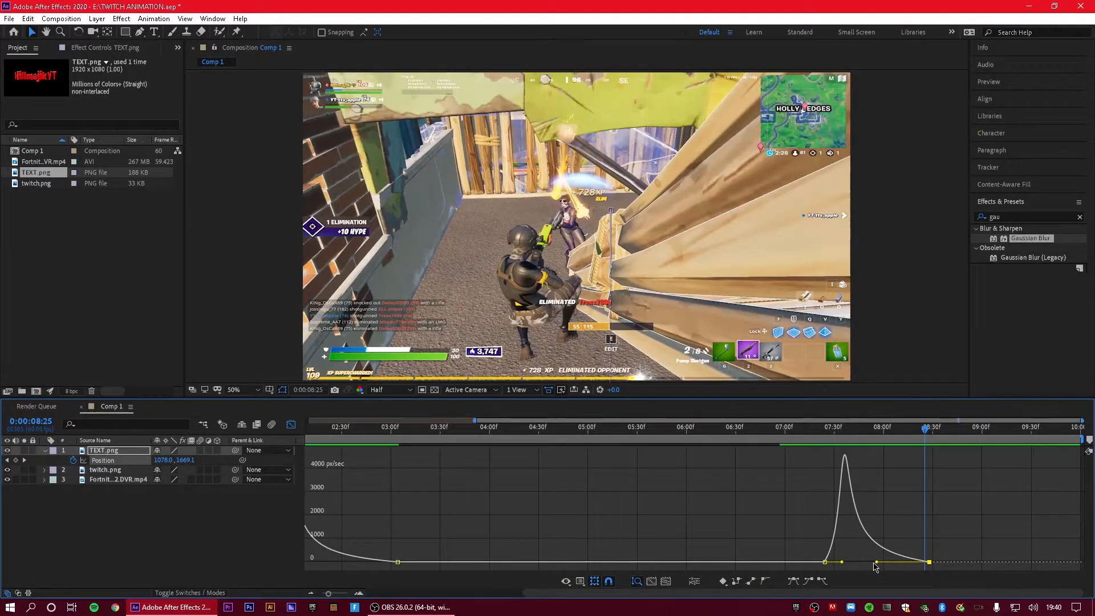
{"action": "left_click_drag", "start_coordinate": [877, 562], "coordinate": [896, 563]}
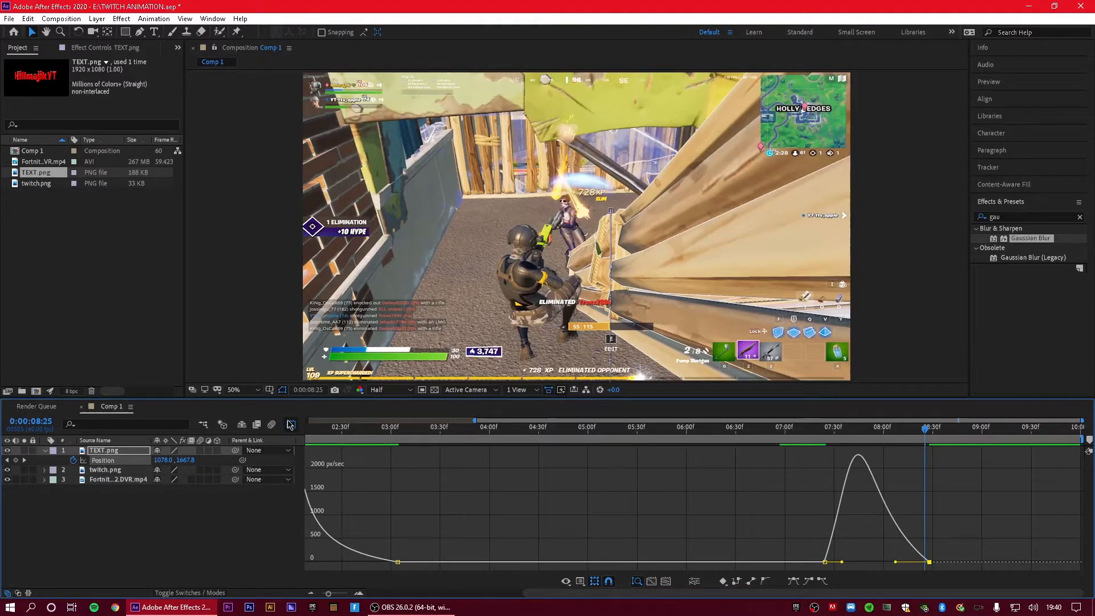
{"action": "left_click", "coordinate": [291, 424]}
{"action": "left_click", "coordinate": [46, 450]}
{"action": "left_click_drag", "start_coordinate": [874, 453], "coordinate": [809, 452]}
{"action": "key", "text": "space"}
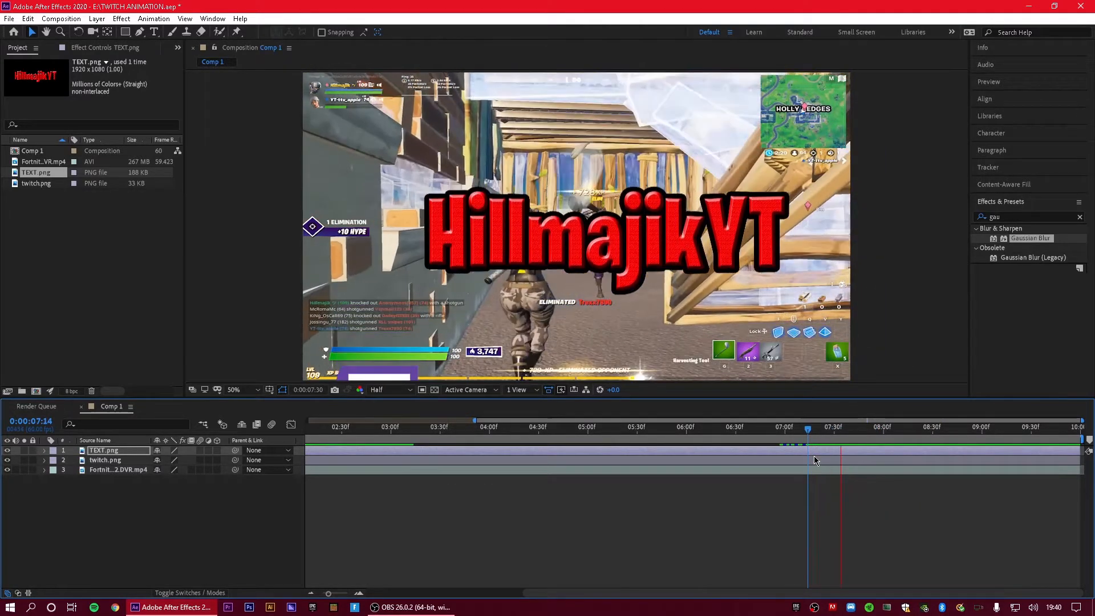
{"action": "key", "text": "space"}
Preview the composition from the start to check the logo and text animation
{"action": "left_click_drag", "start_coordinate": [876, 435], "coordinate": [293, 475]}
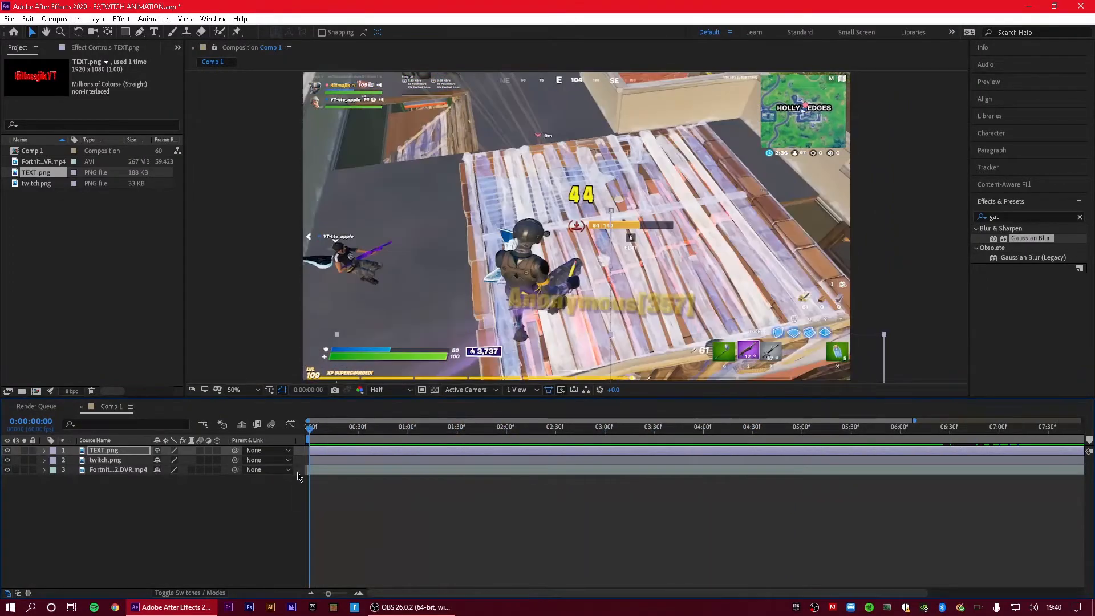
{"action": "key", "text": "space"}
{"action": "left_click_drag", "start_coordinate": [328, 594], "coordinate": [320, 578]}
Apply Gaussian Blur to the gameplay layer and keyframe its Blurriness at 0.0 at 0:00:01:07
{"action": "left_click_drag", "start_coordinate": [333, 433], "coordinate": [397, 473]}
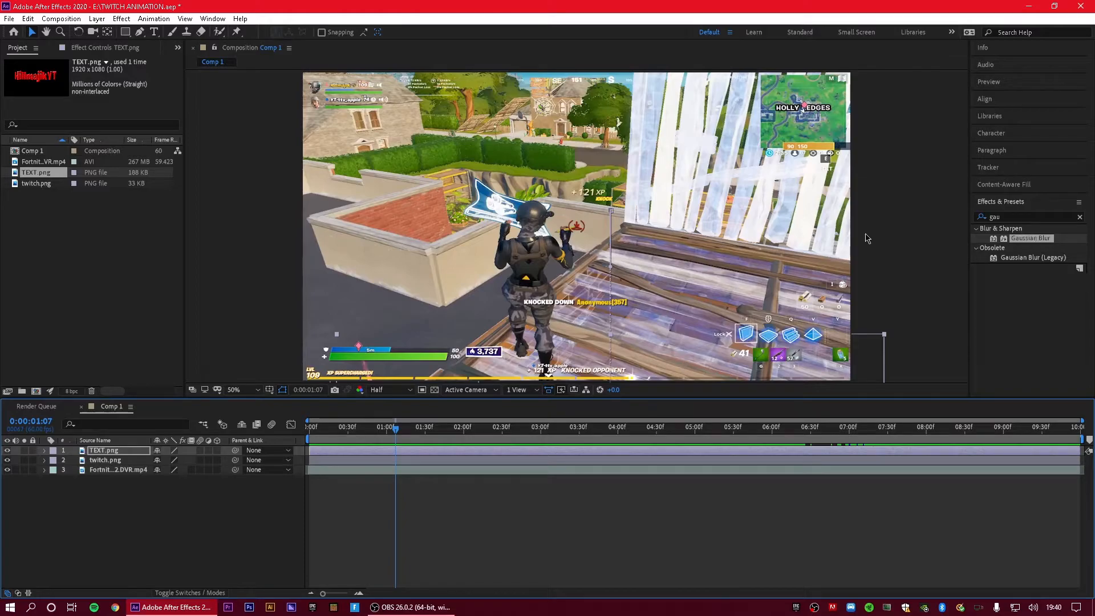
{"action": "left_click", "coordinate": [1028, 238]}
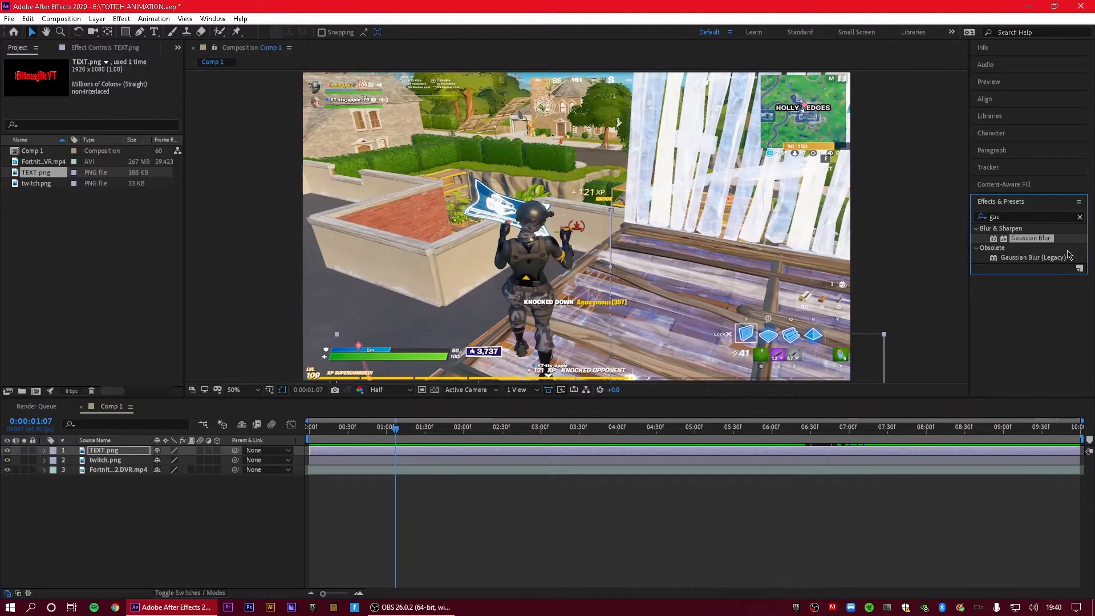
{"action": "left_click_drag", "start_coordinate": [1041, 241], "coordinate": [476, 468]}
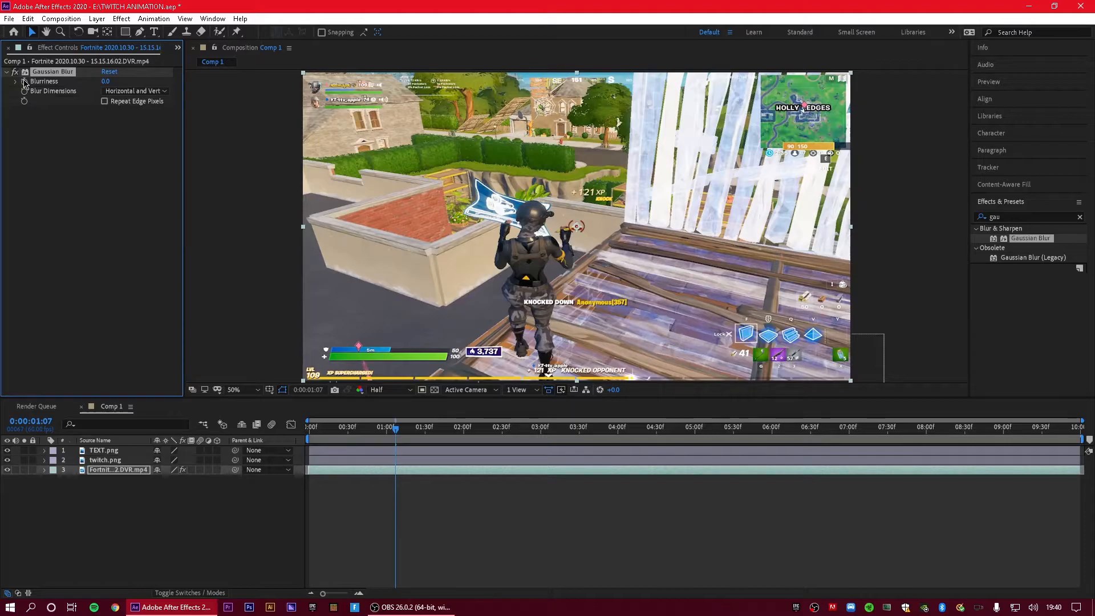
{"action": "left_click", "coordinate": [45, 470]}
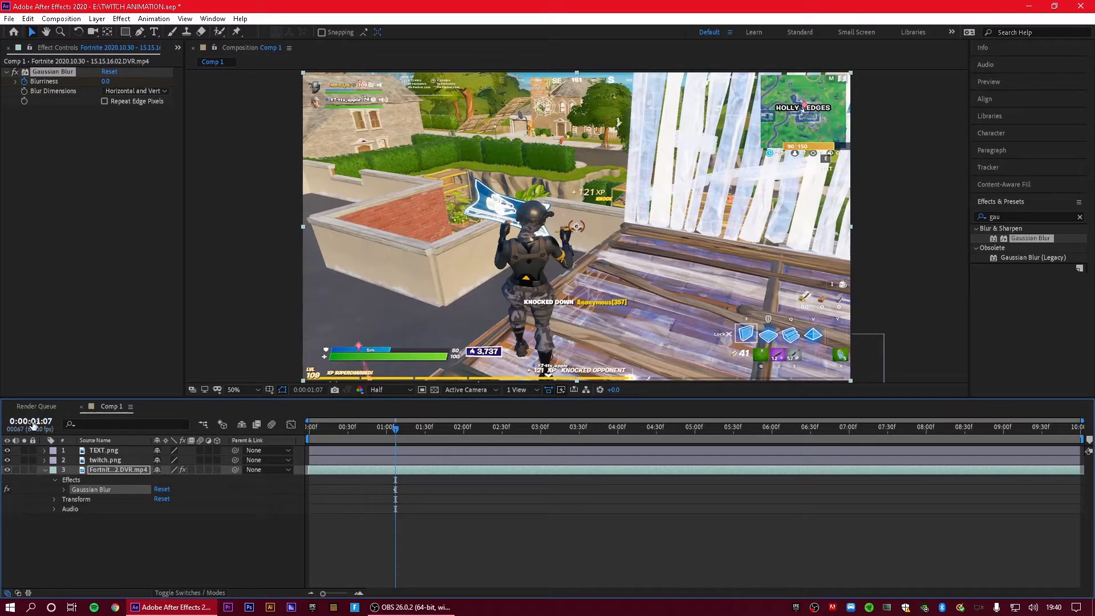
{"action": "left_click", "coordinate": [65, 490]}
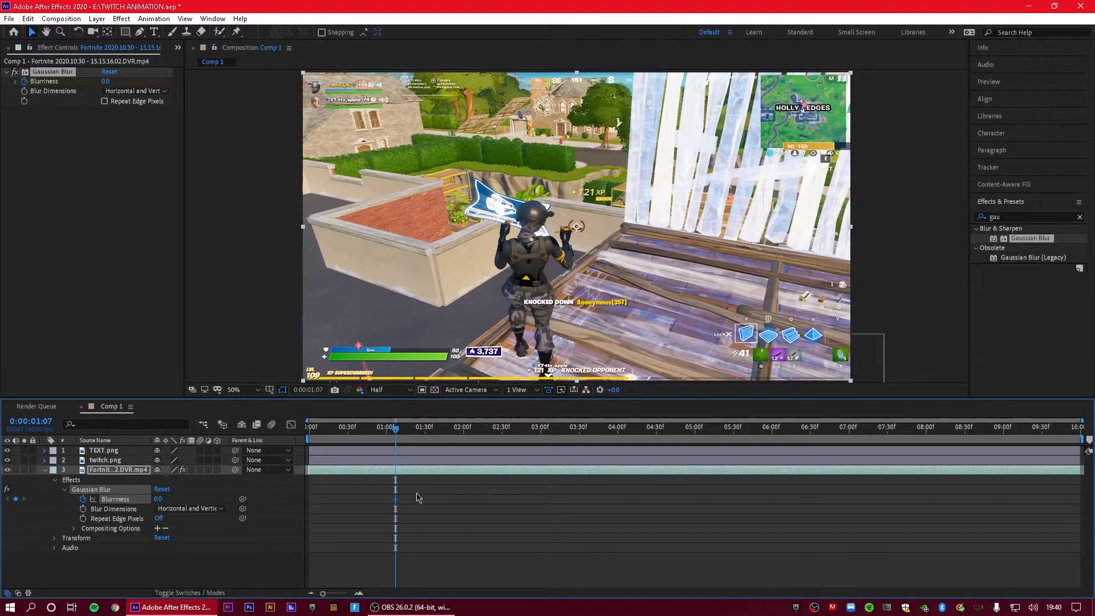
At 0:00:01:27, keyframe the gameplay layer's Blurriness at 22.1 and preview the blur coming in
{"action": "left_click_drag", "start_coordinate": [398, 430], "coordinate": [423, 442]}
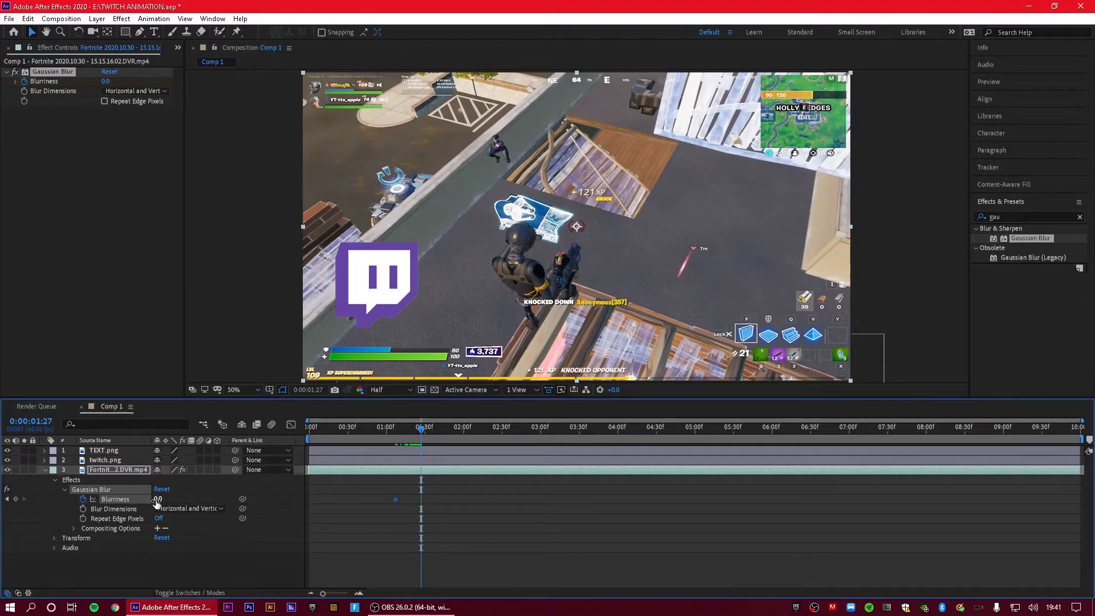
{"action": "left_click_drag", "start_coordinate": [166, 501], "coordinate": [256, 505]}
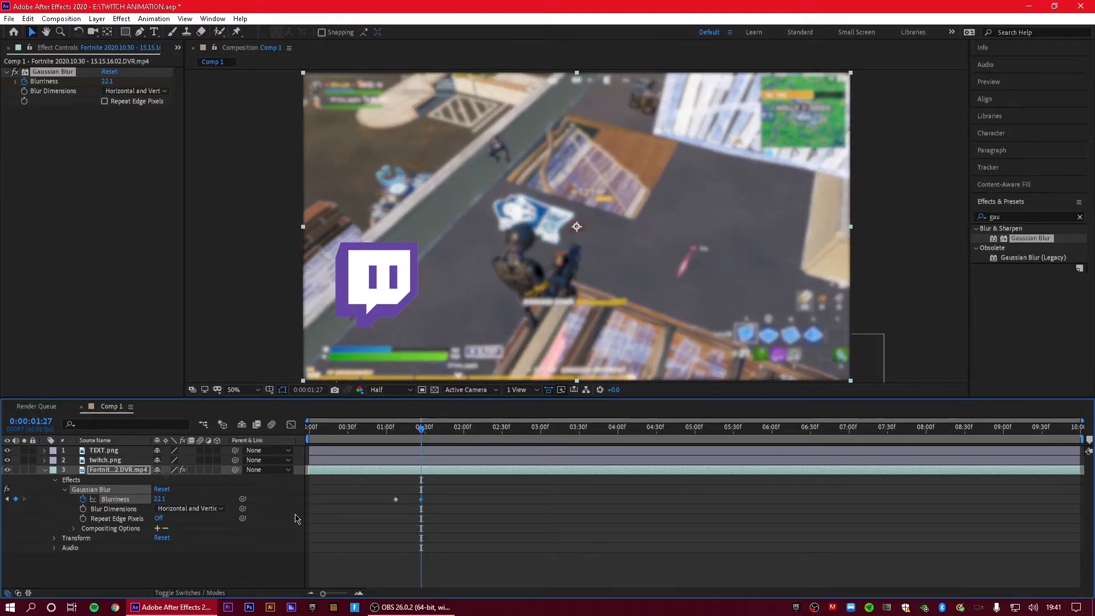
{"action": "left_click_drag", "start_coordinate": [422, 439], "coordinate": [390, 444]}
{"action": "key", "text": "space"}
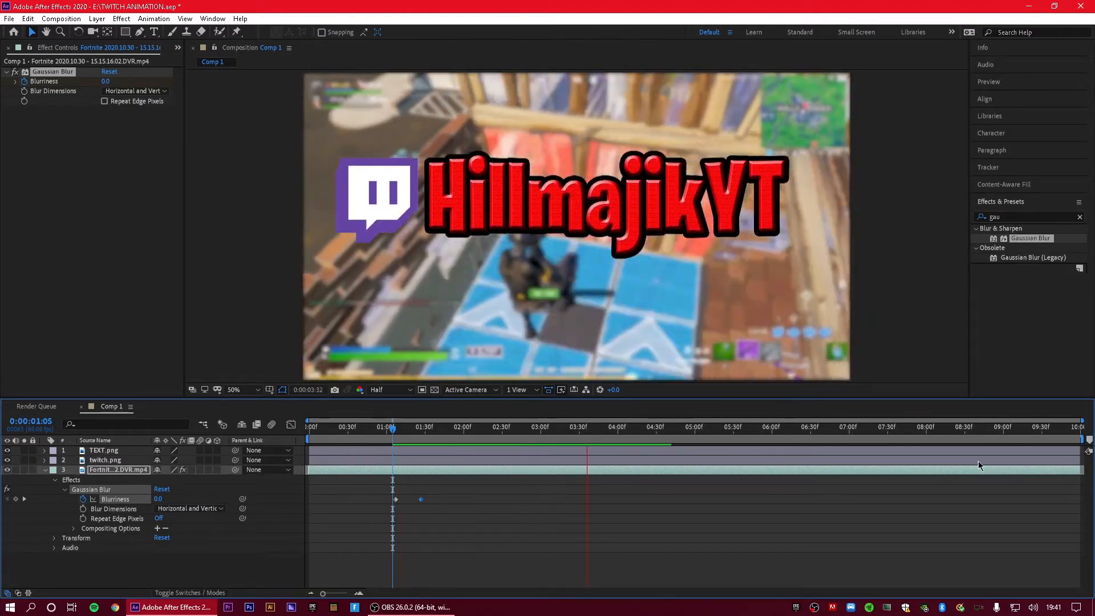
{"action": "key", "text": "space"}
Shift the two Blurriness keyframes to about 0:00:01:19 and 0:00:01:38, and preview the blur through the logo and text's exit
{"action": "mouse_move", "coordinate": [421, 499]}
{"action": "left_mouse_down"}
{"action": "mouse_move", "coordinate": [436, 500]}
{"action": "mouse_move", "coordinate": [410, 500]}
{"action": "left_mouse_up"}
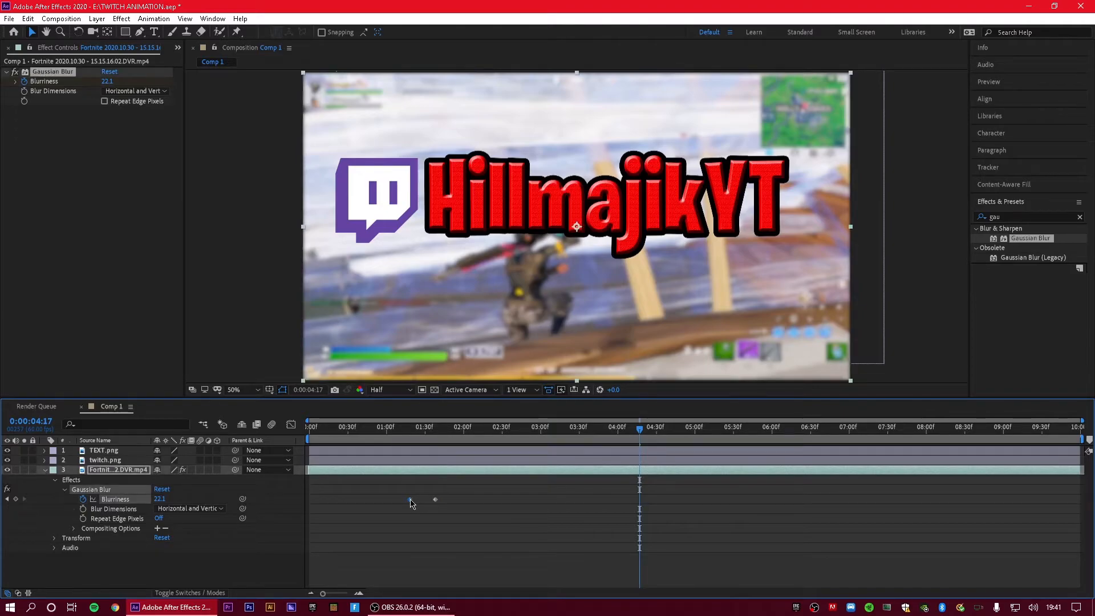
{"action": "left_click", "coordinate": [397, 429]}
{"action": "key", "text": "space"}
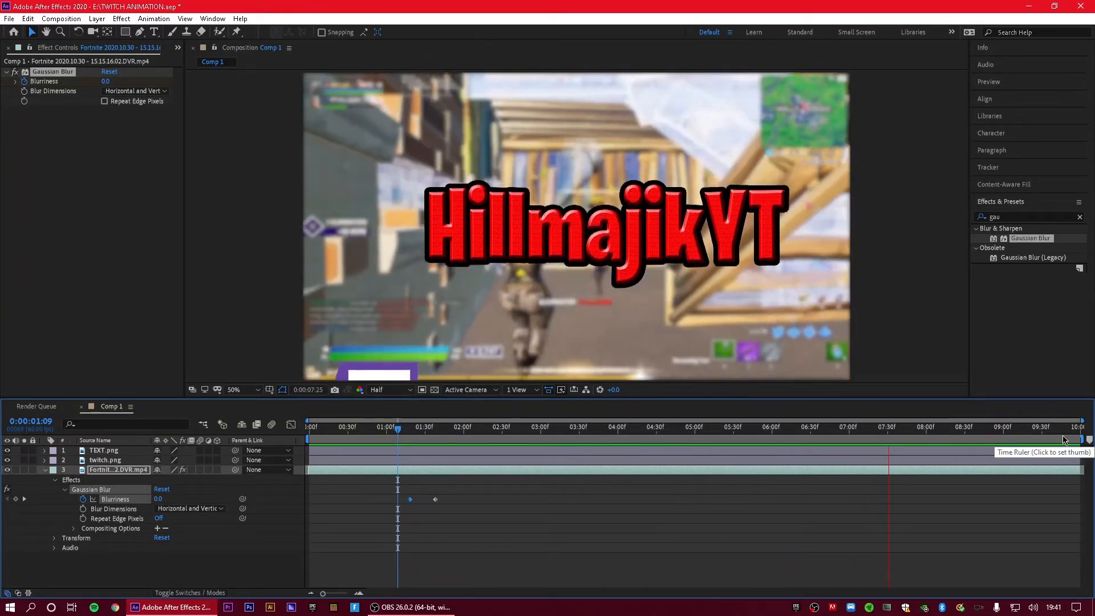
{"action": "key", "text": "space"}
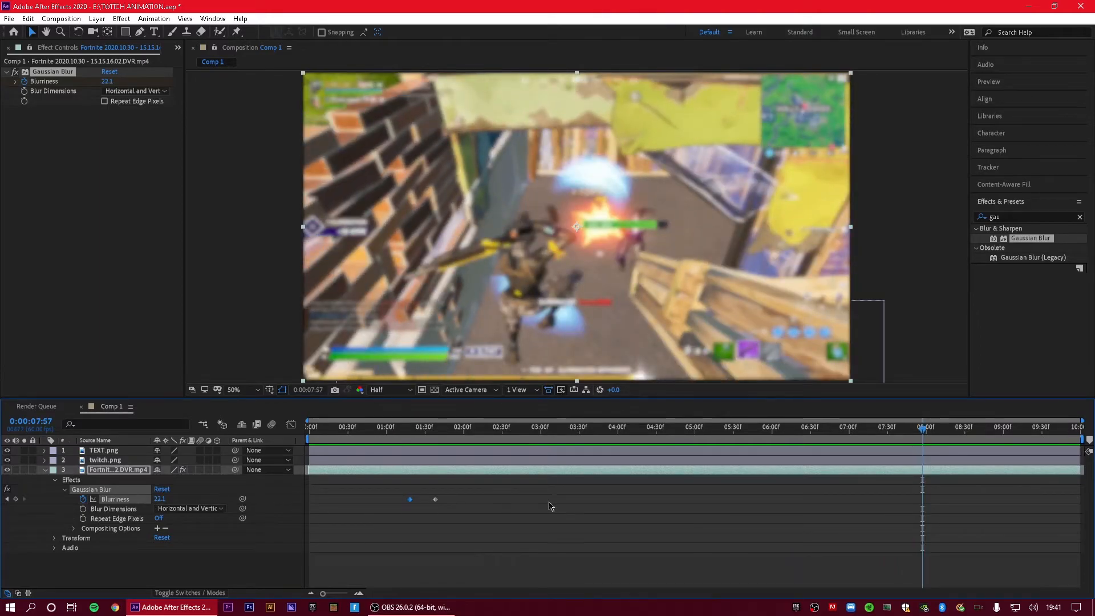
Hold Blurriness at 22.1 with a keyframe at about 0:00:07:30, and keyframe it at 0.0 at 0:00:08:01
{"action": "mouse_move", "coordinate": [924, 432]}
{"action": "left_mouse_down"}
{"action": "mouse_move", "coordinate": [891, 433]}
{"action": "mouse_move", "coordinate": [928, 440]}
{"action": "left_mouse_up"}
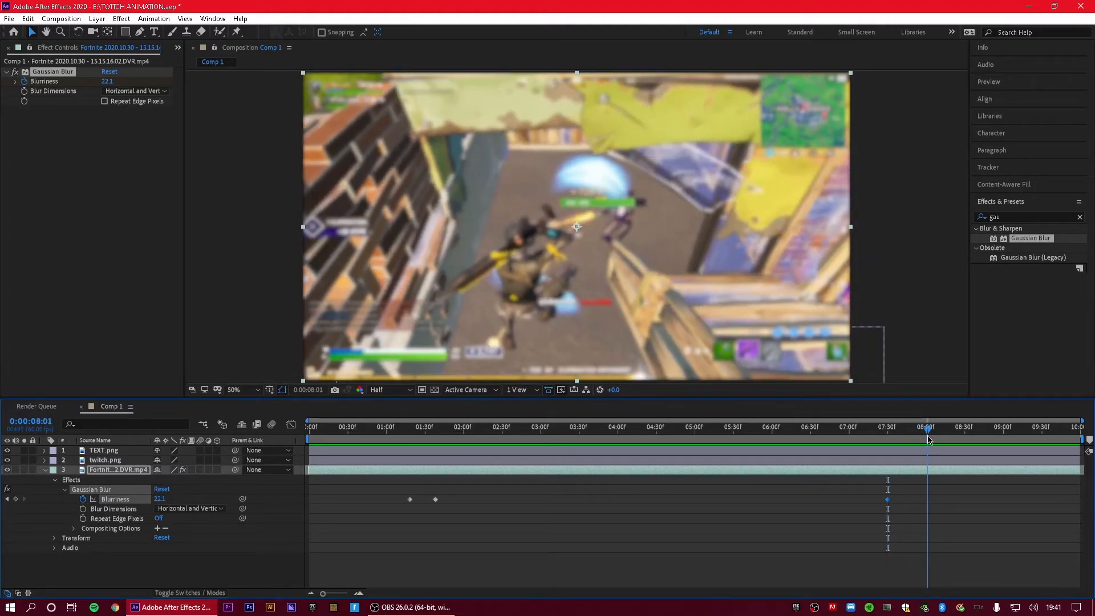
{"action": "left_click_drag", "start_coordinate": [158, 501], "coordinate": [2, 503]}
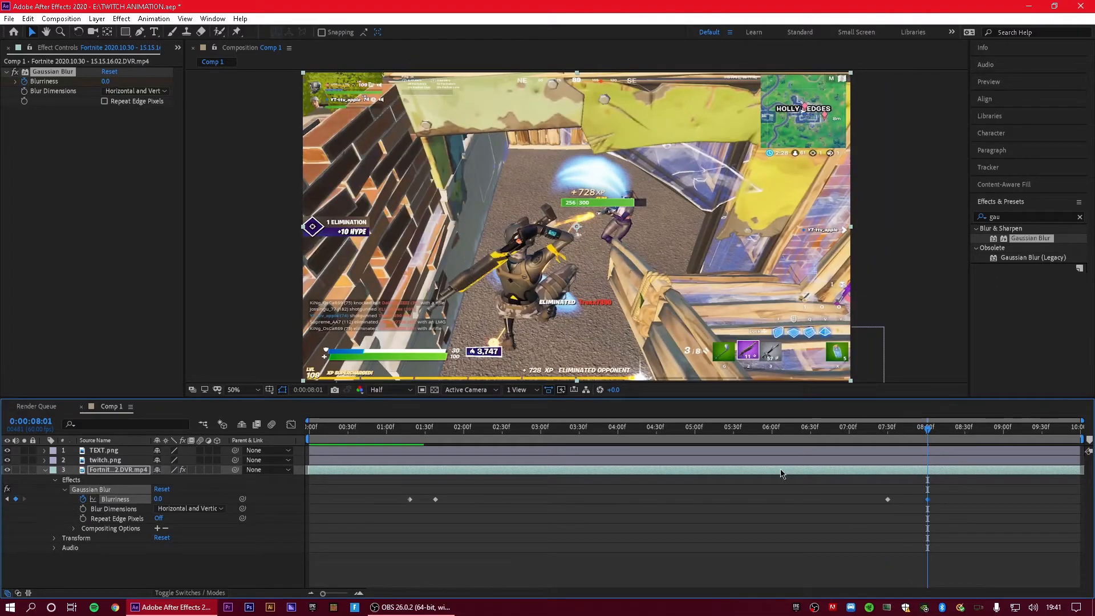
{"action": "left_click", "coordinate": [45, 471]}
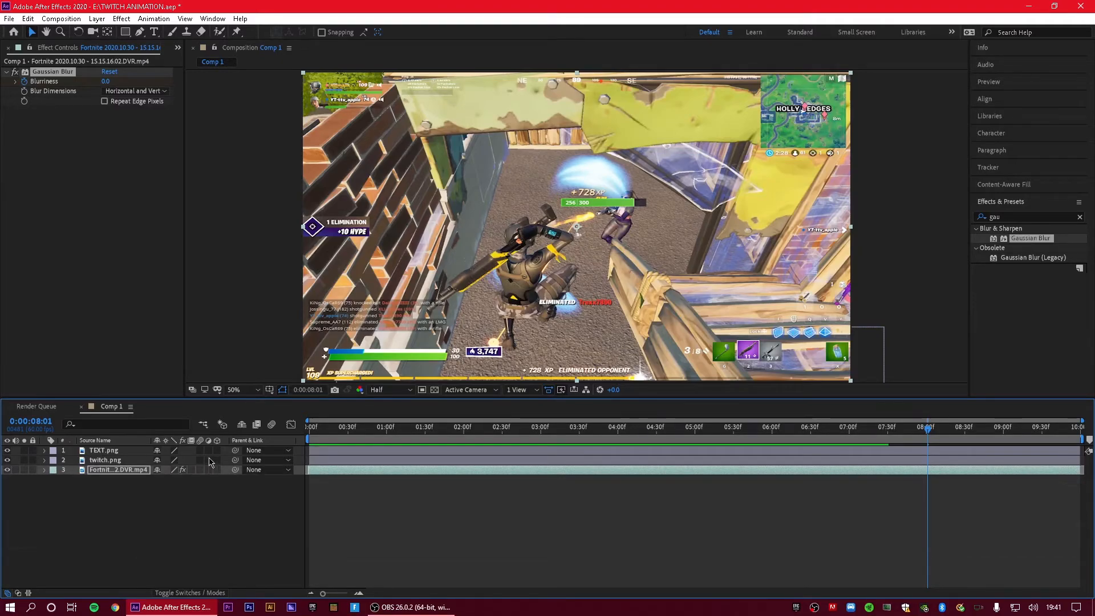
Preview the finished animation from the start to check the logo, text and background blur together
{"action": "key", "text": "Home"}
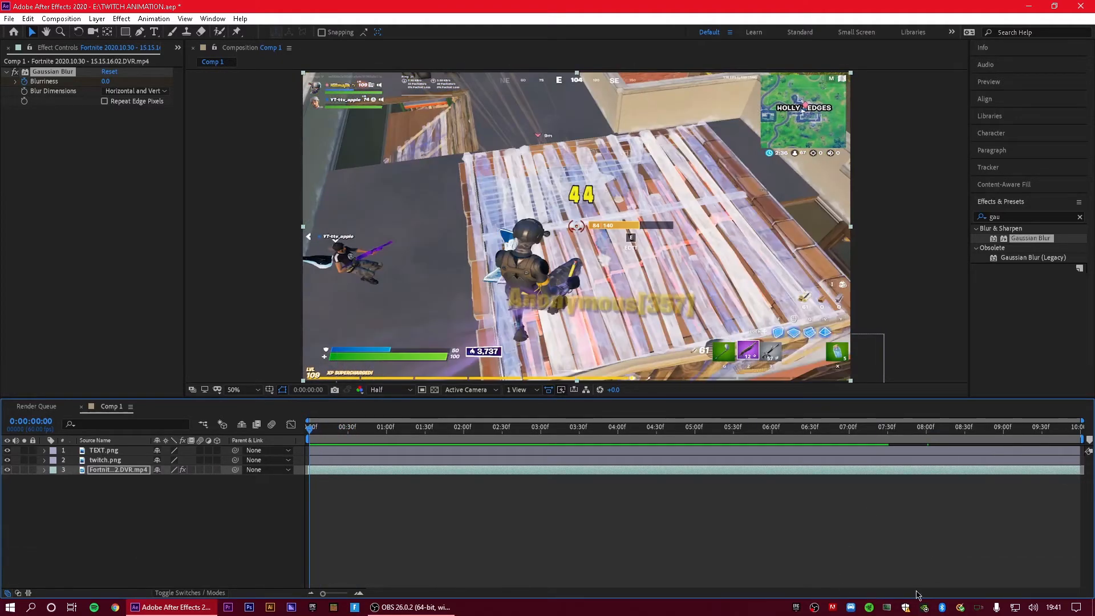
{"action": "key", "text": "space"}
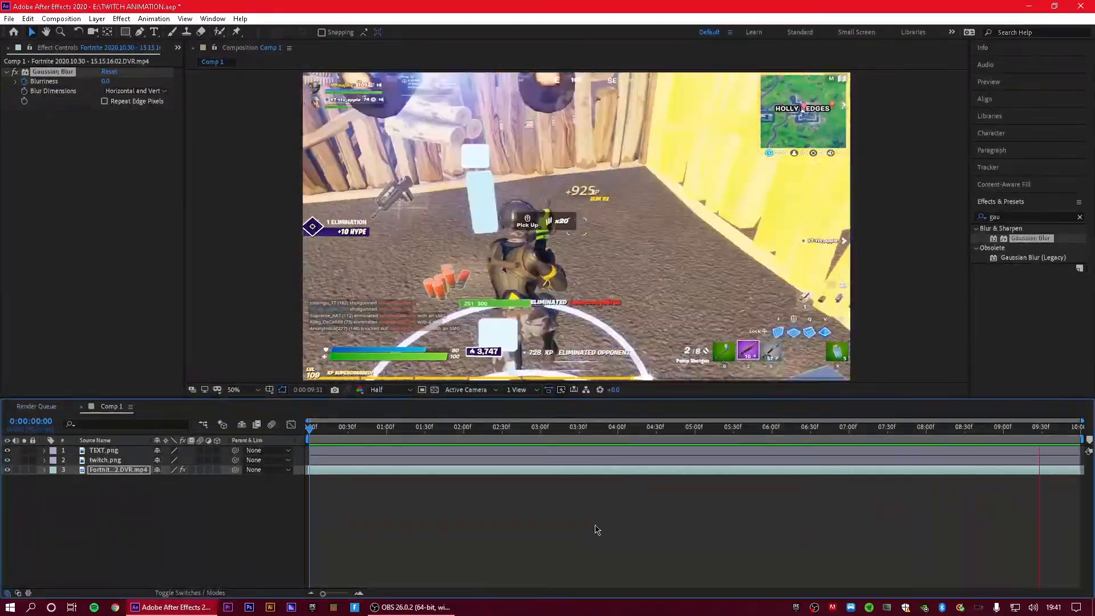
{"action": "key", "text": "space"}
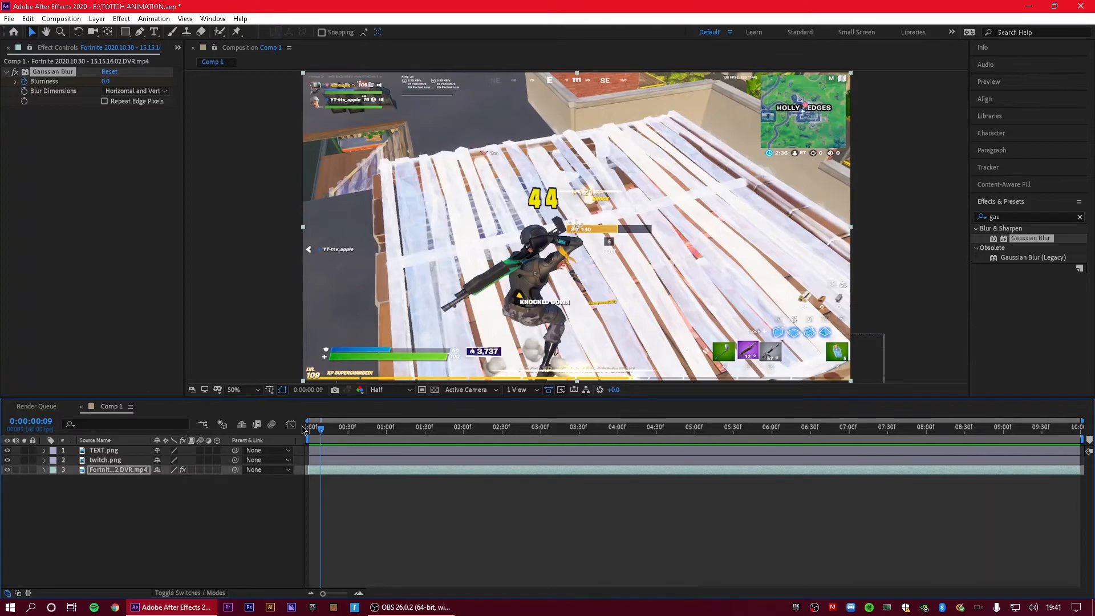
{"action": "left_click_drag", "start_coordinate": [323, 433], "coordinate": [312, 430]}
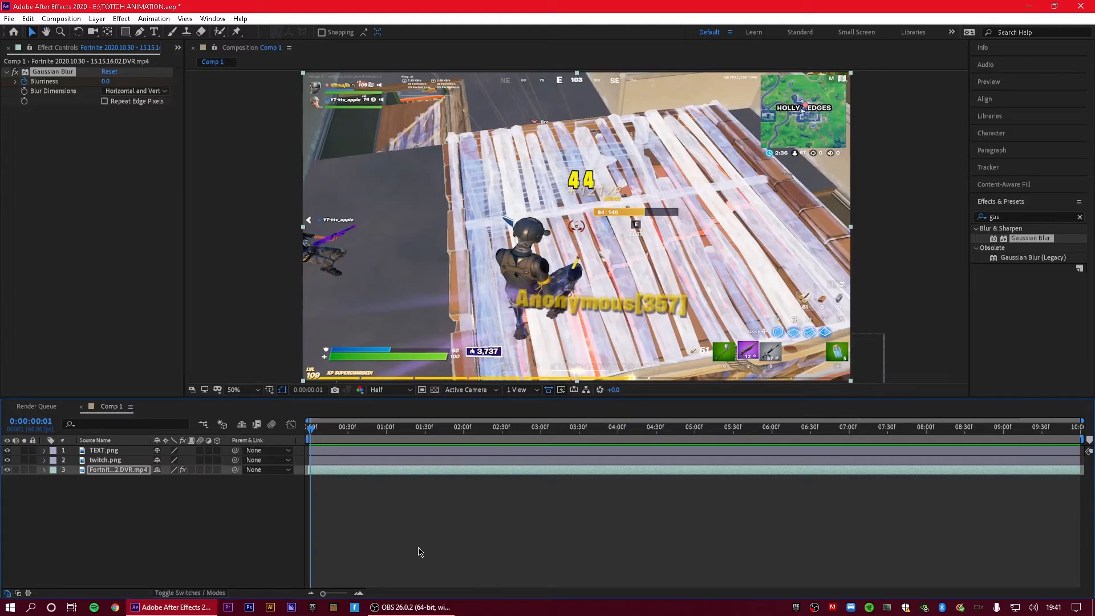
{"action": "left_click_drag", "start_coordinate": [472, 434], "coordinate": [527, 441]}
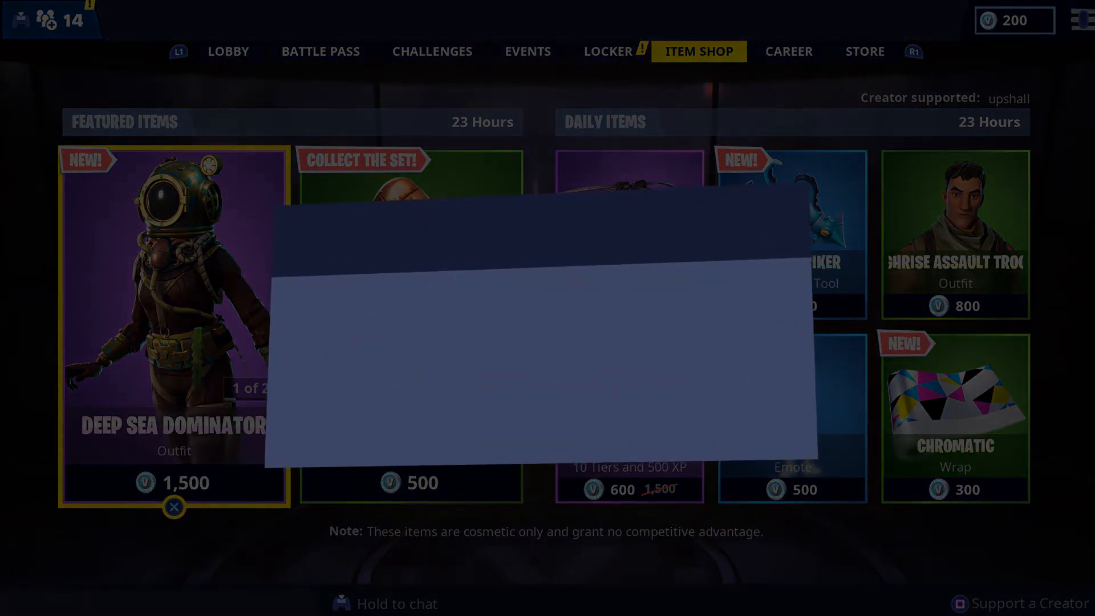
{"action": "type", "text": "Hillmajik-YT"}
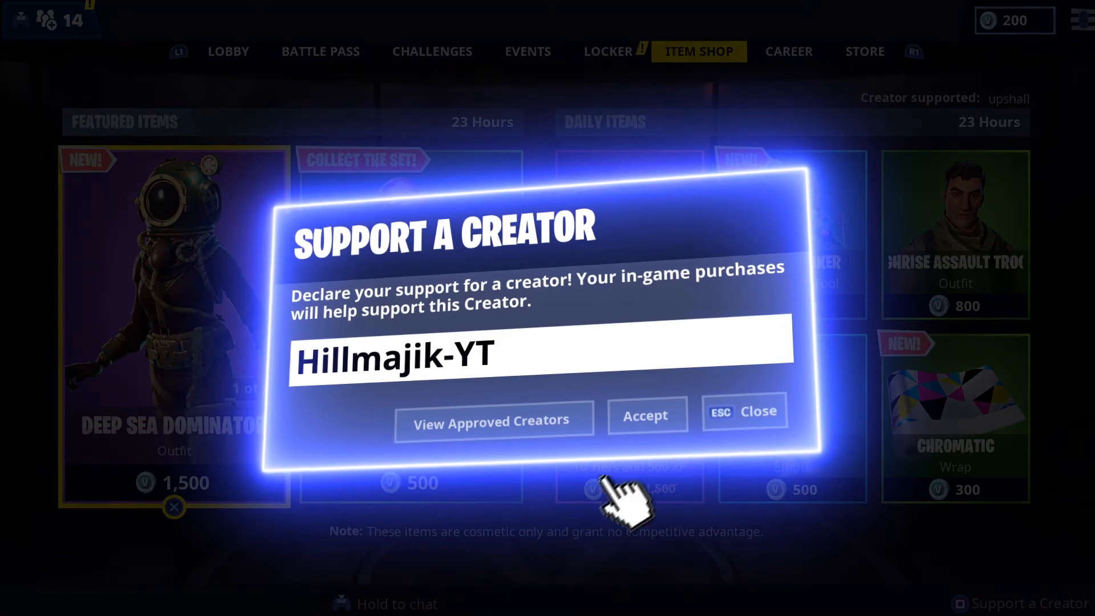
{"action": "key", "text": "Return"}
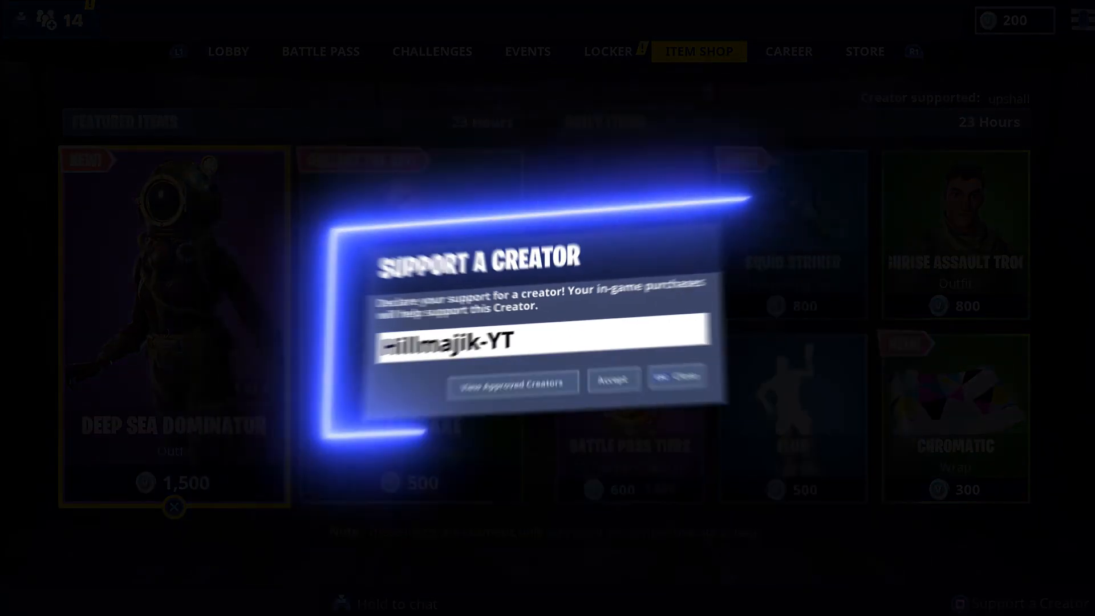